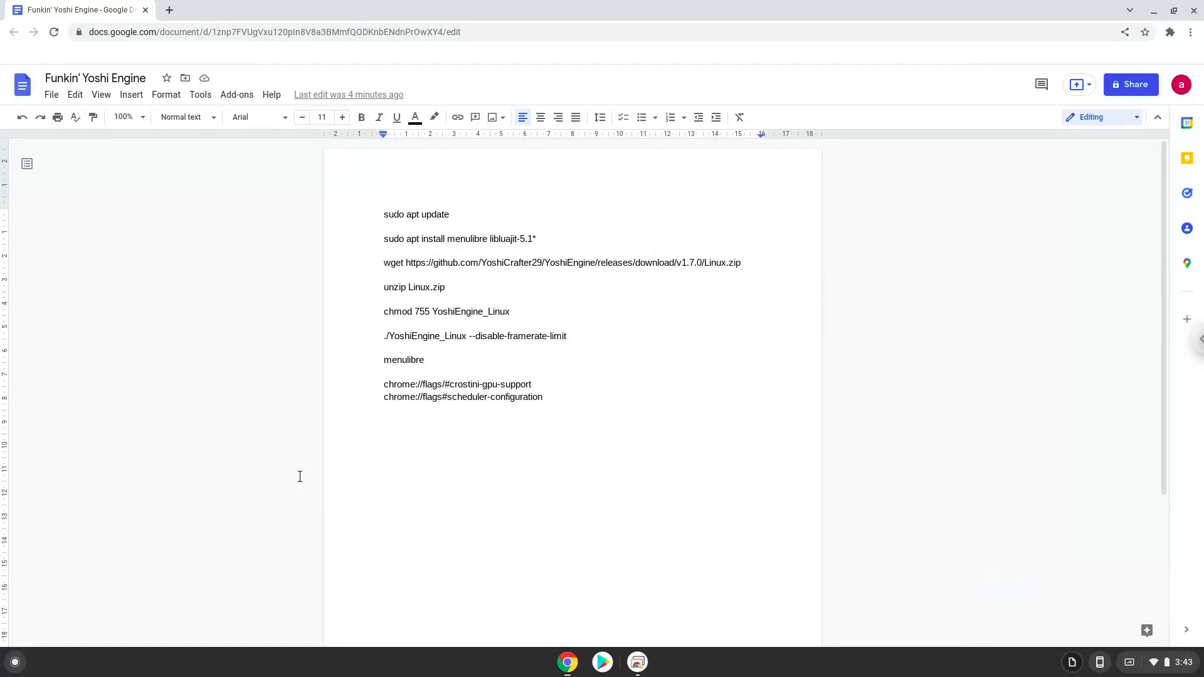
Copy the chrome://flags/#crostini-gpu-support line from the Funkin' Yoshi Engine notes
triple_click(423, 384)
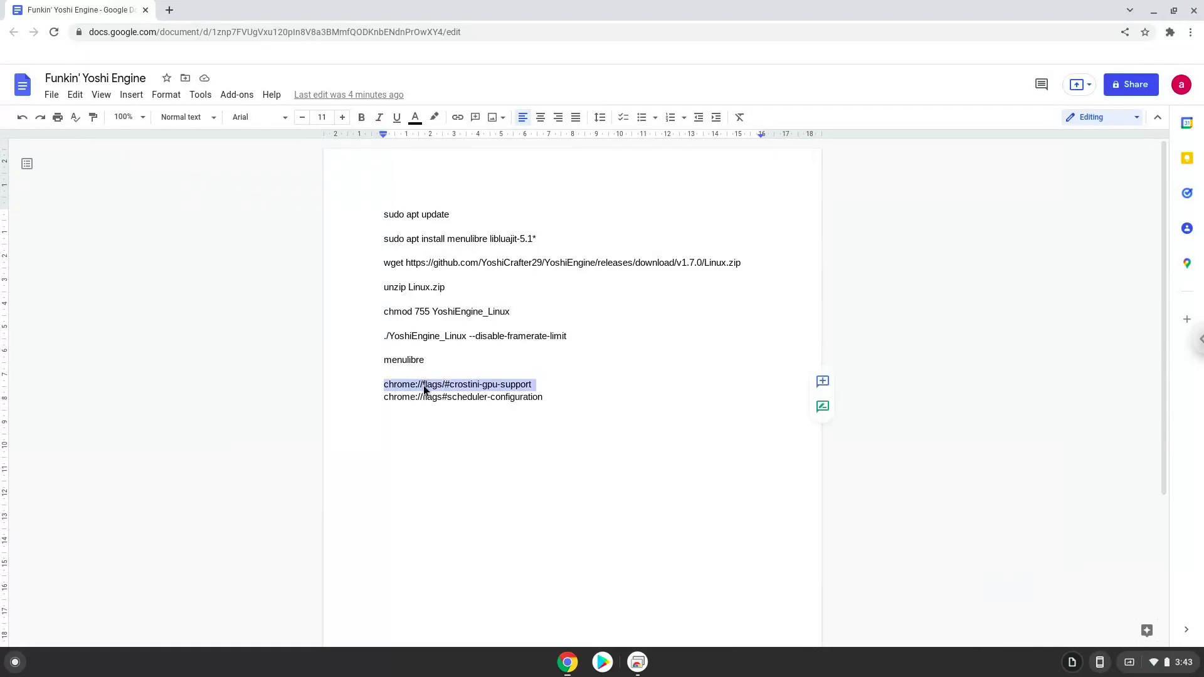
right_click(424, 387)
click(455, 328)
Paste the flag address into a new tab and set Crostini GPU Support to Enabled
click(168, 9)
right_click(170, 35)
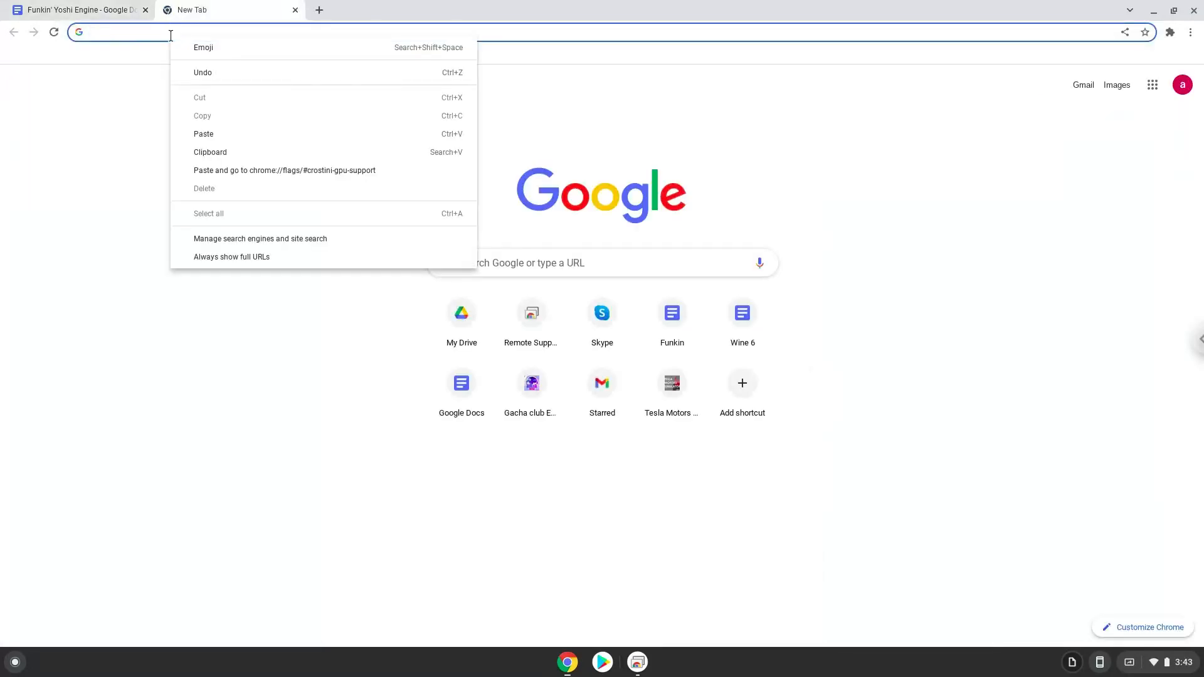
click(234, 169)
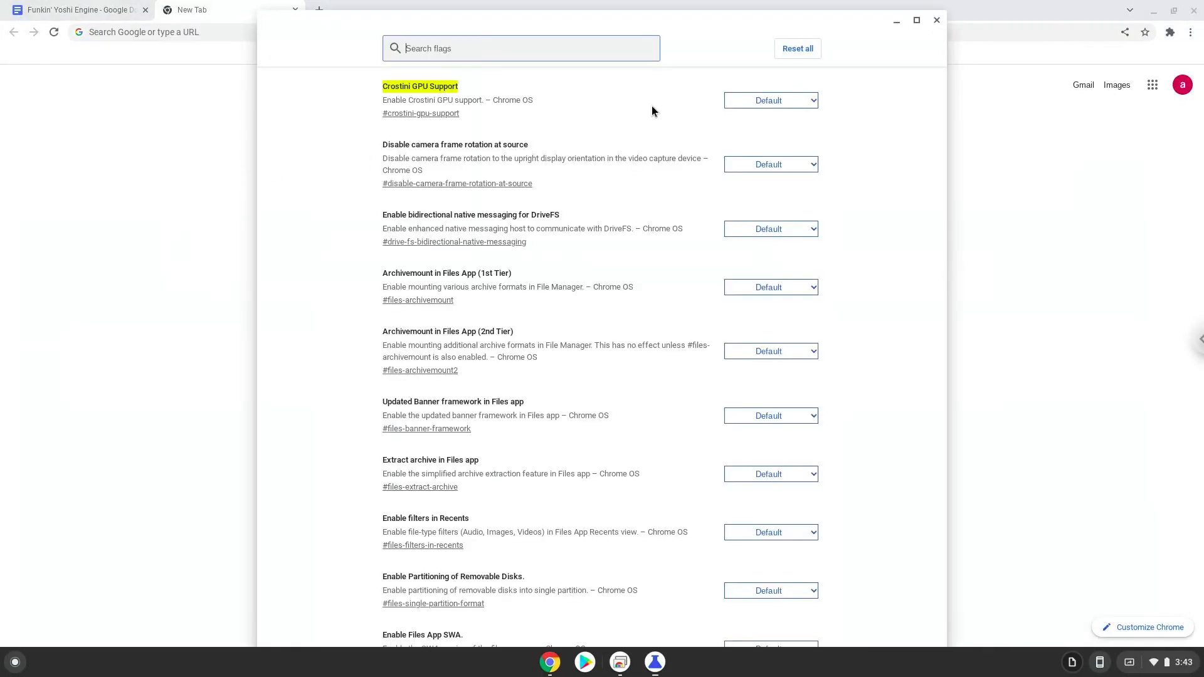
click(738, 99)
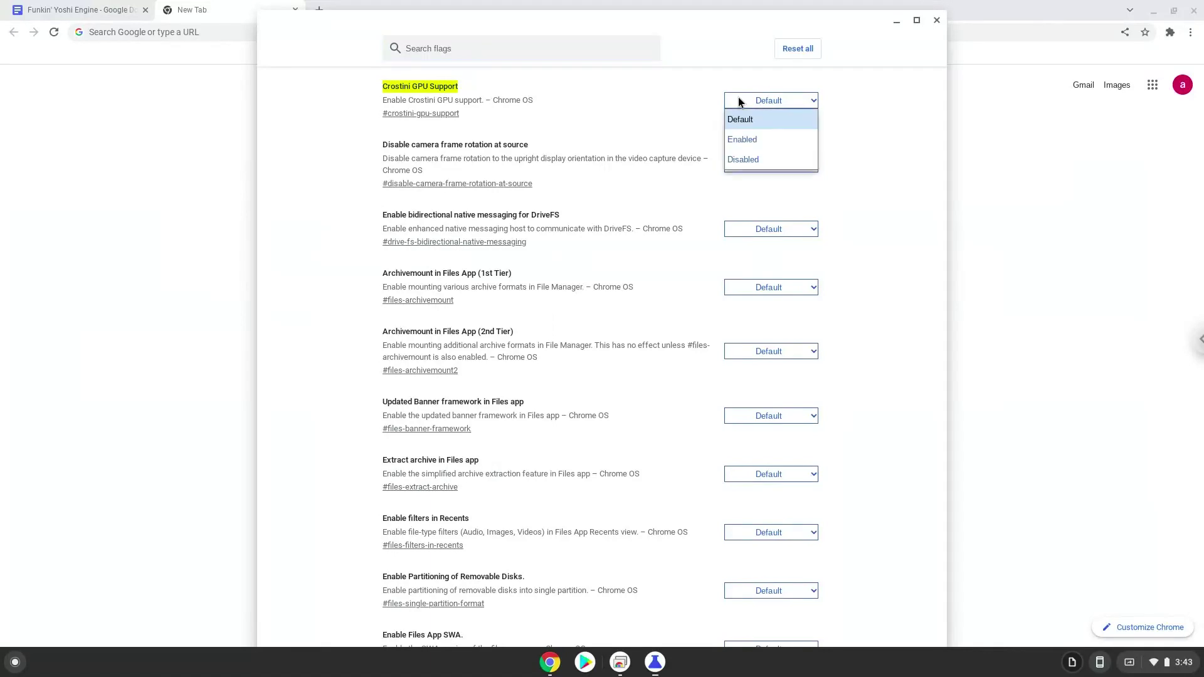
click(743, 140)
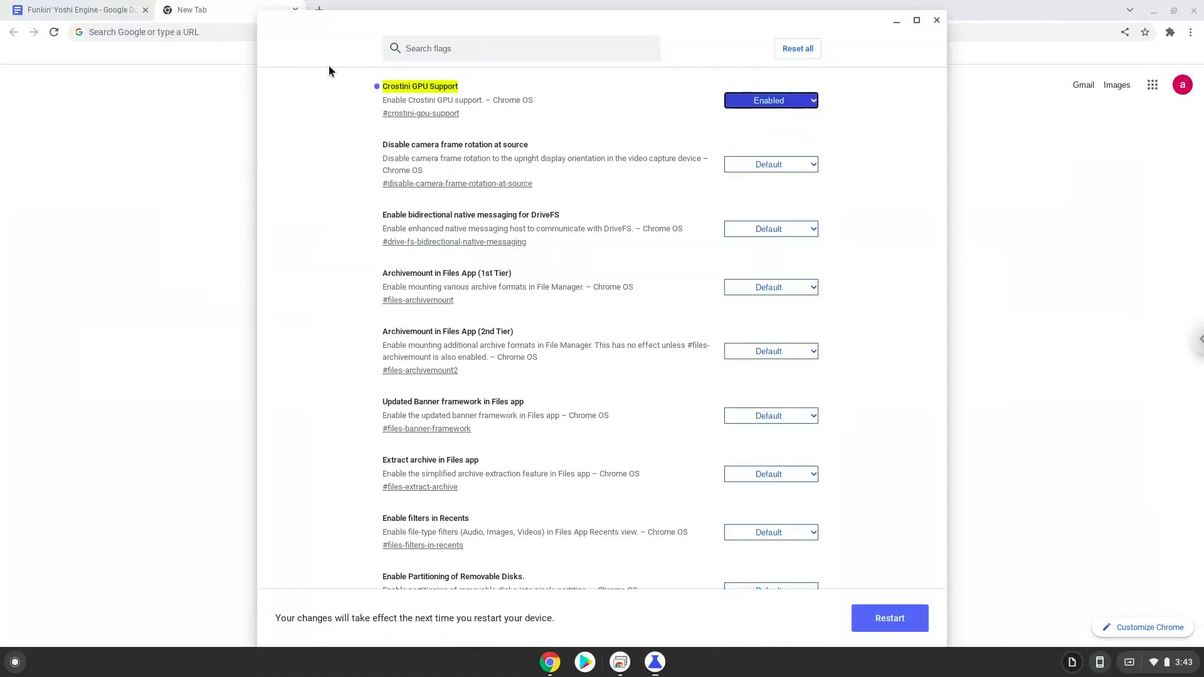
Copy the scheduler-configuration flag line from the notes and return to the flags window
click(121, 12)
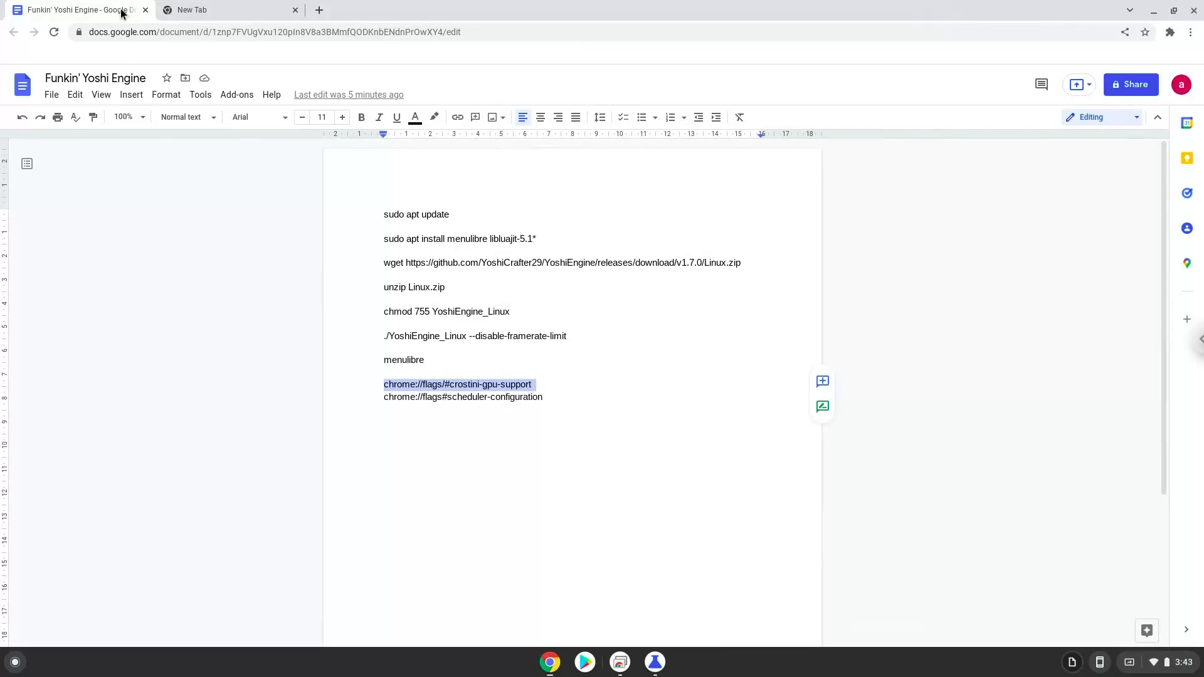
triple_click(430, 399)
right_click(428, 399)
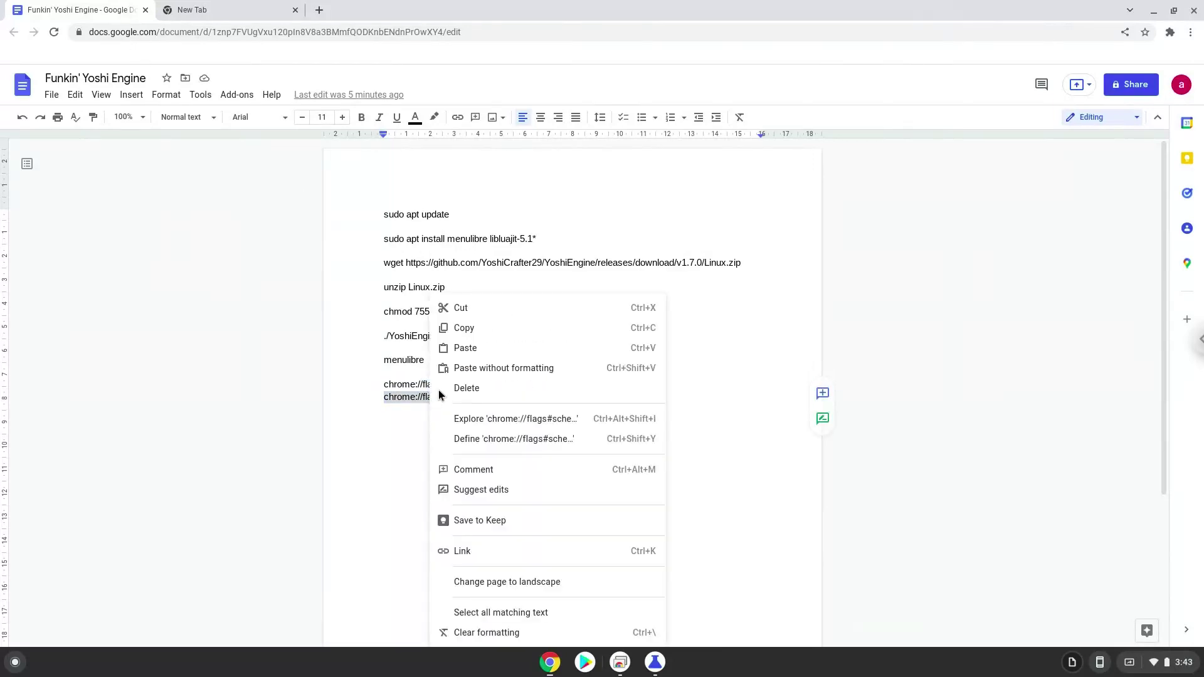
click(475, 327)
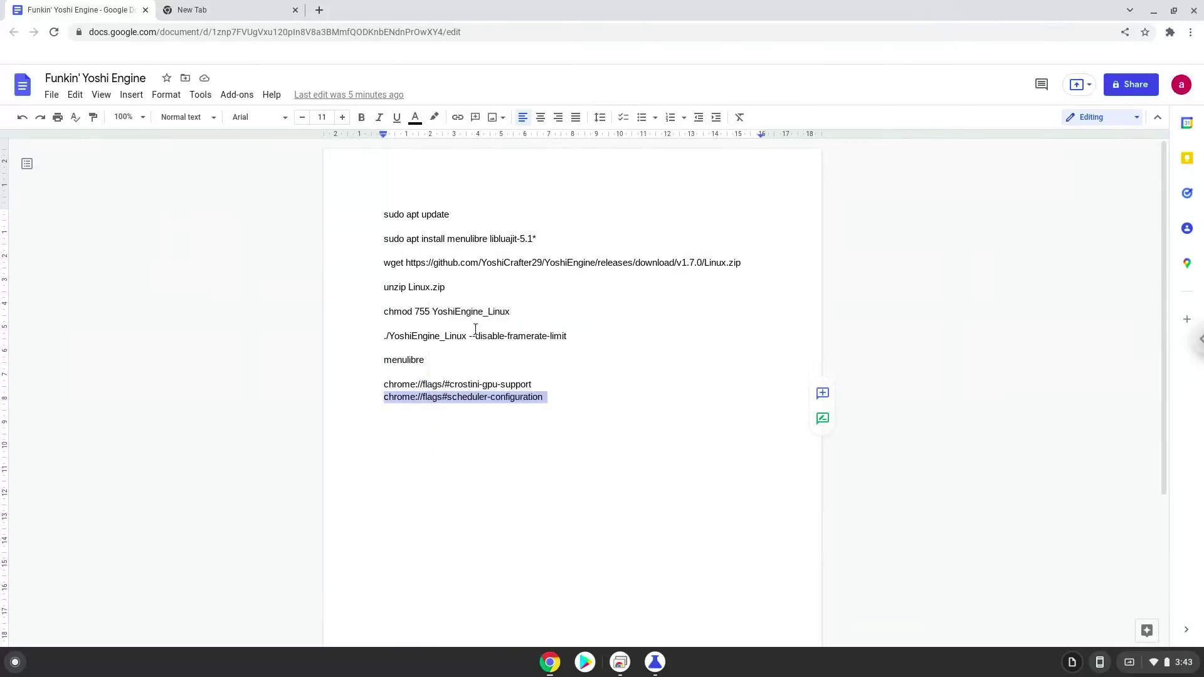
click(654, 663)
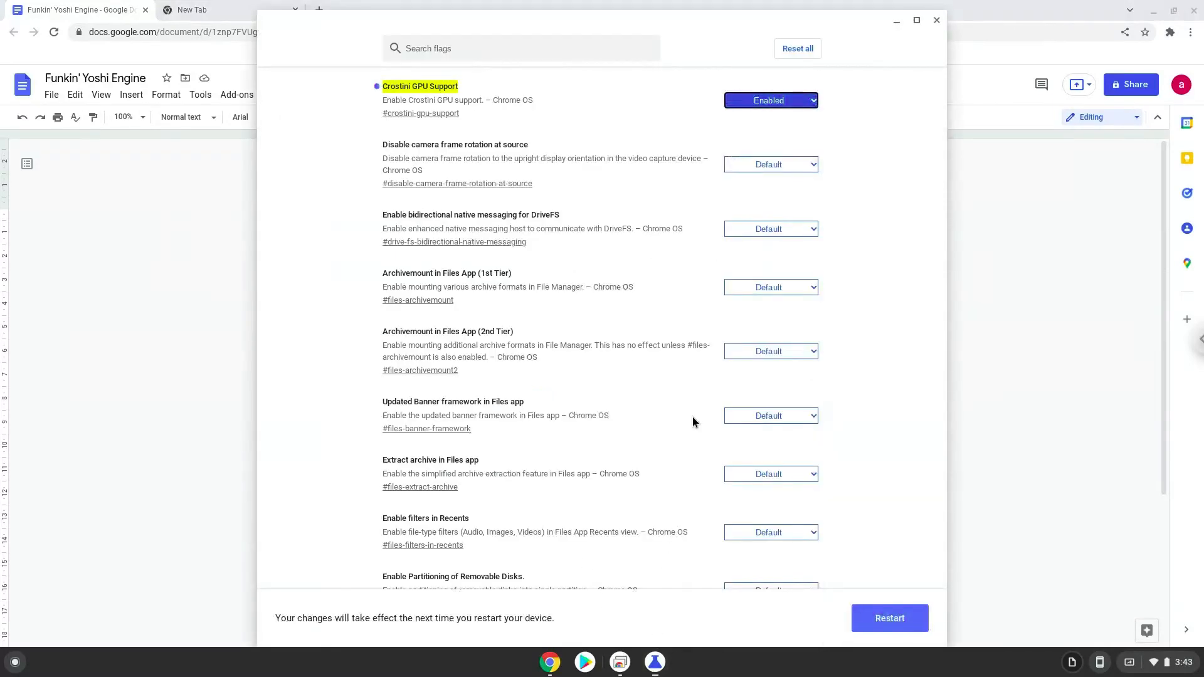
Paste the scheduler flag address and set Scheduler Configuration to 'Enables Hyper-Threading on relevant CPUs.'
click(205, 197)
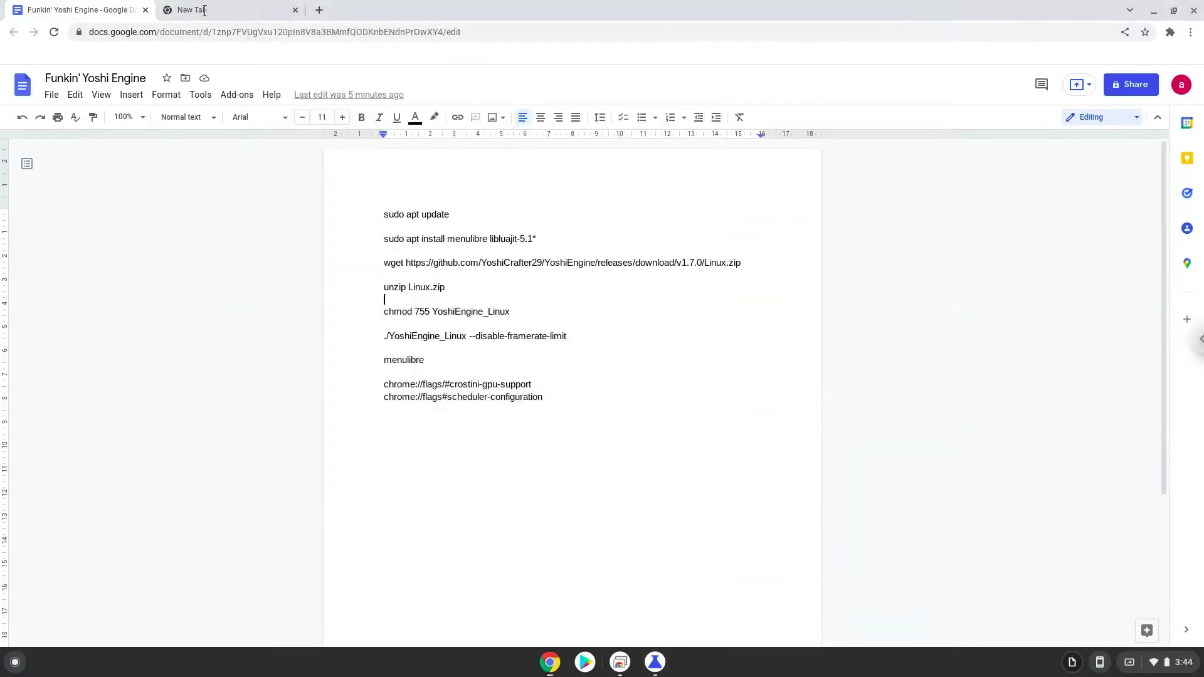
click(203, 10)
right_click(204, 35)
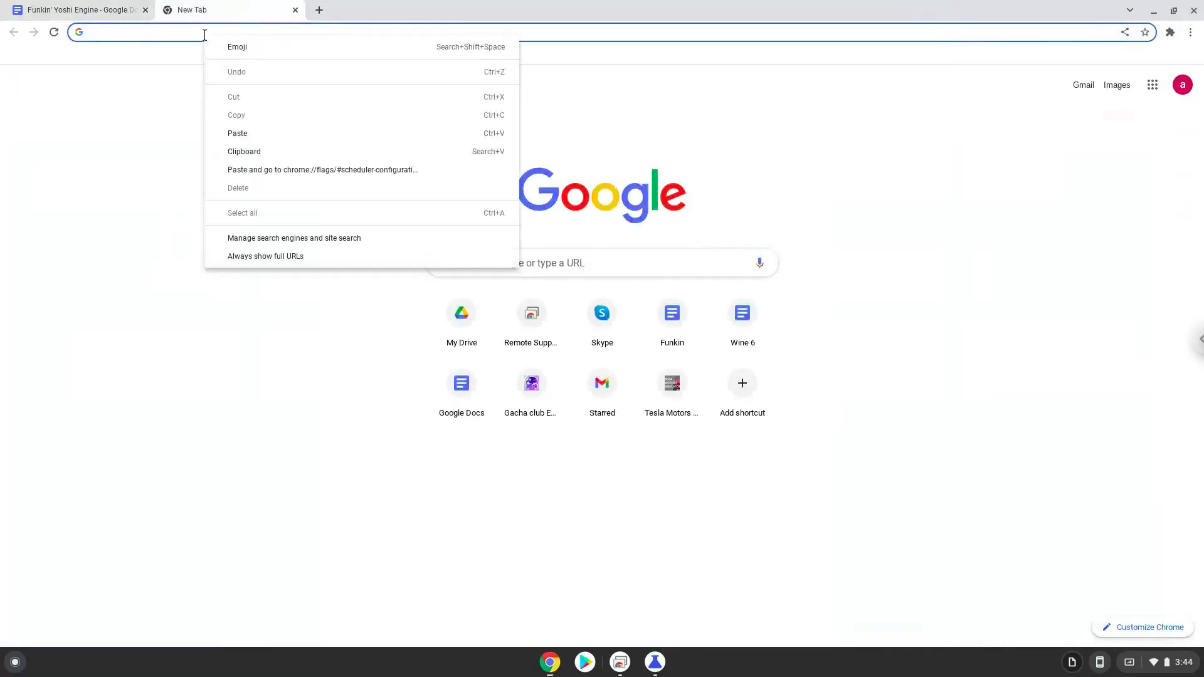
click(265, 174)
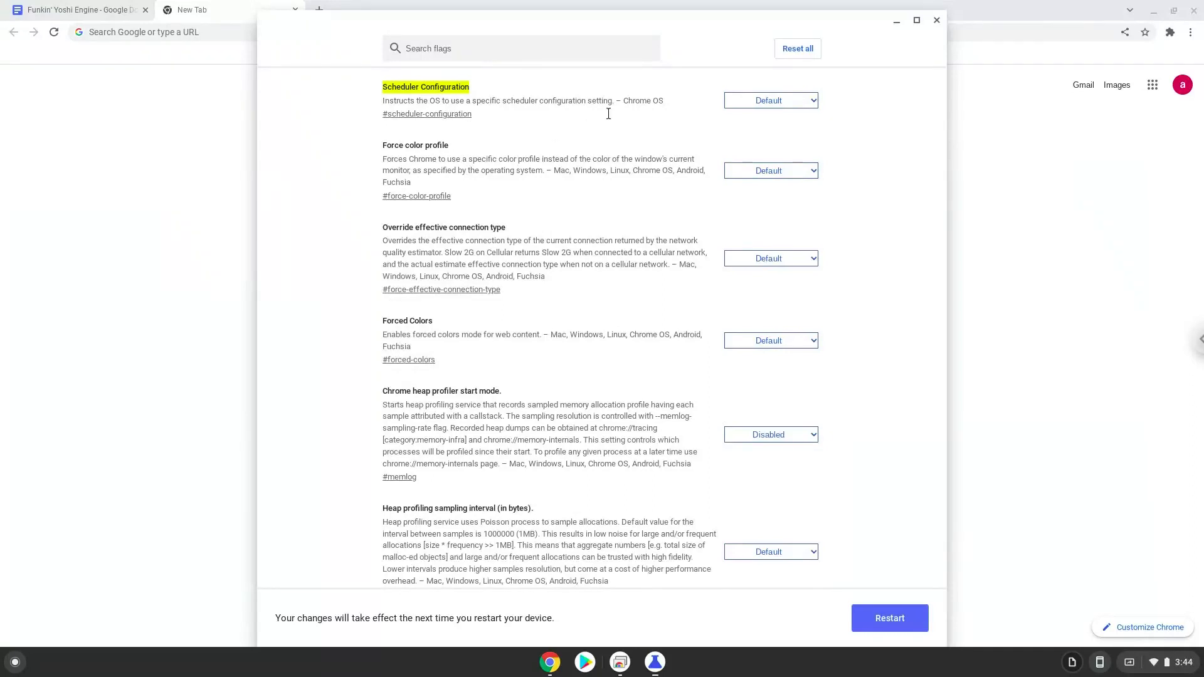
click(739, 101)
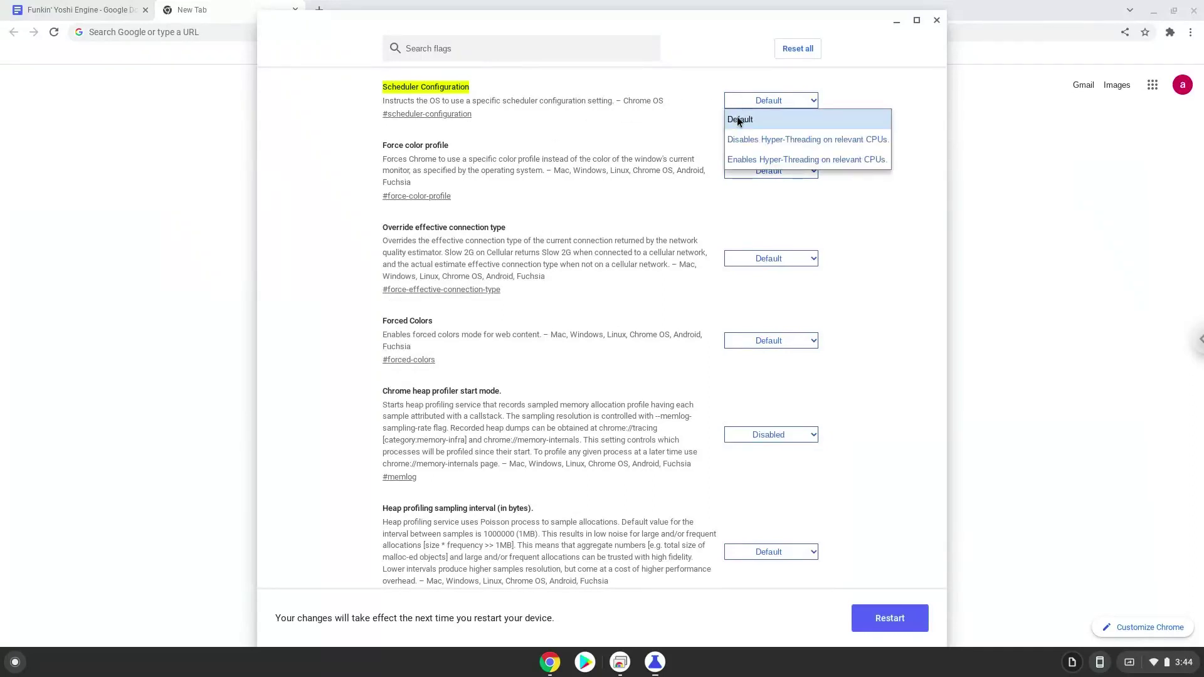
click(735, 160)
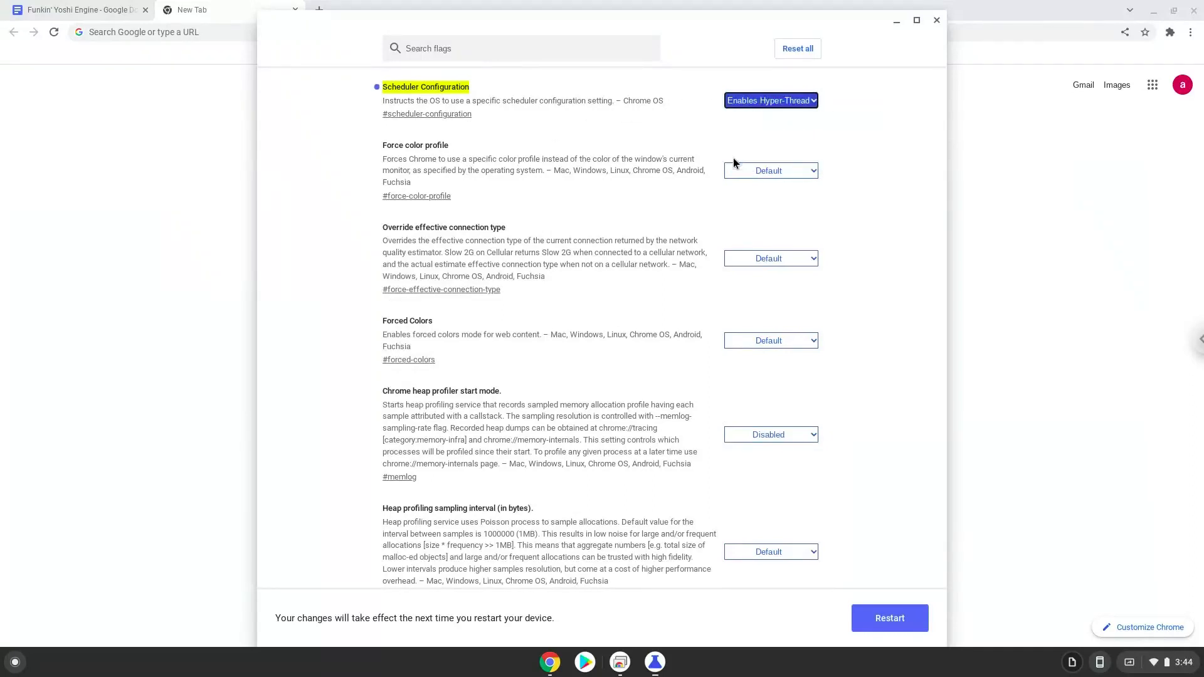
Restart to apply the flags, then reach the Developers section of ChromeOS Settings
click(876, 621)
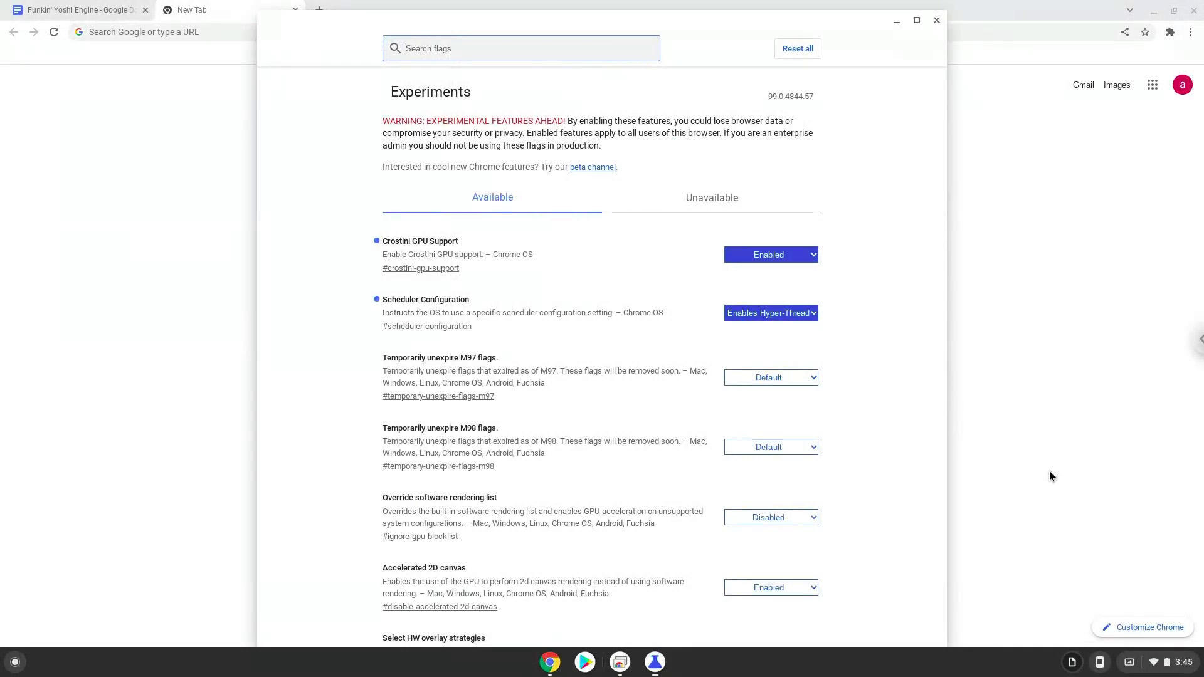
click(1161, 666)
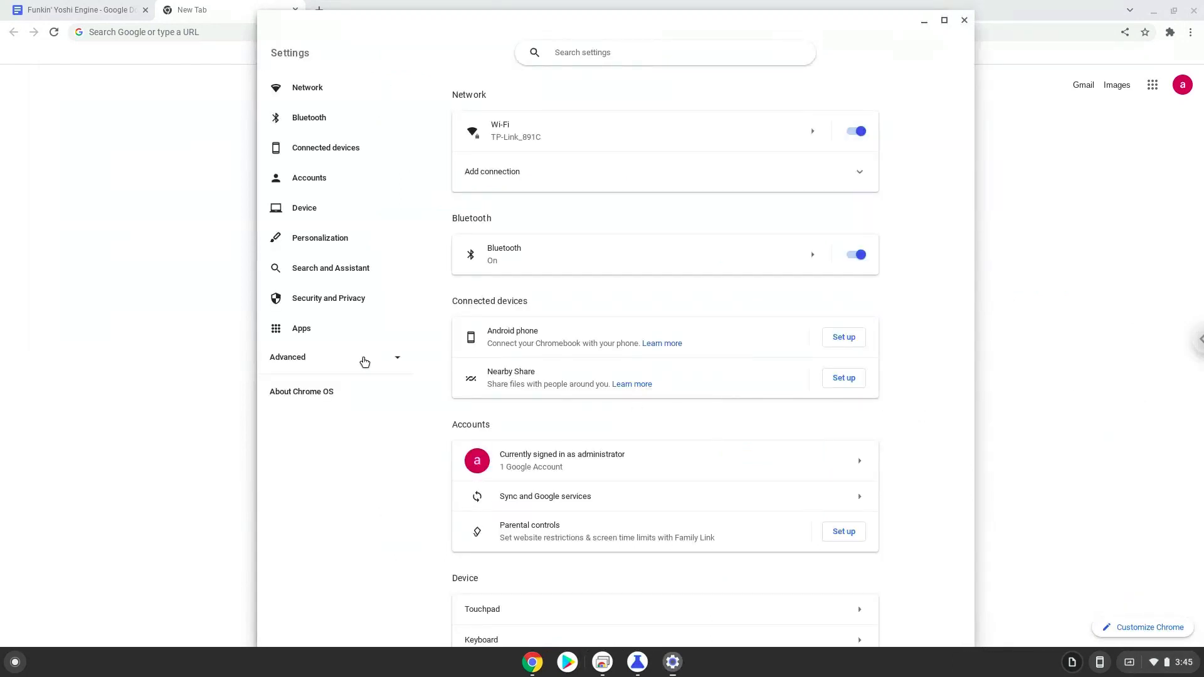
click(364, 362)
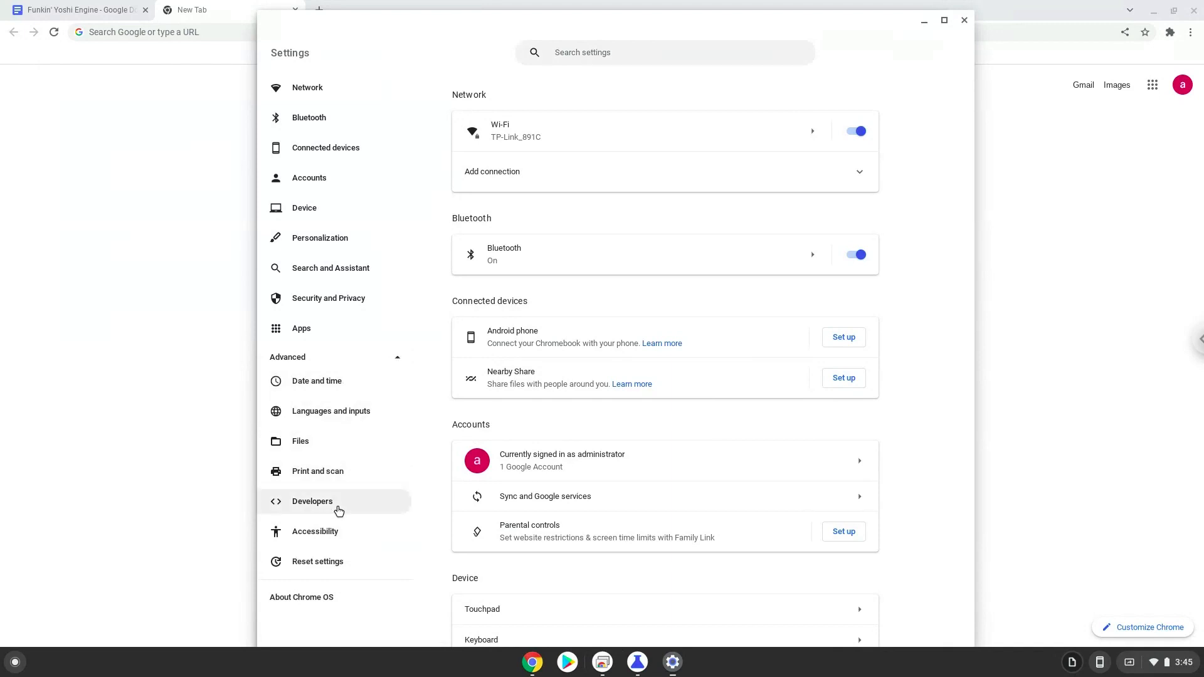
click(312, 501)
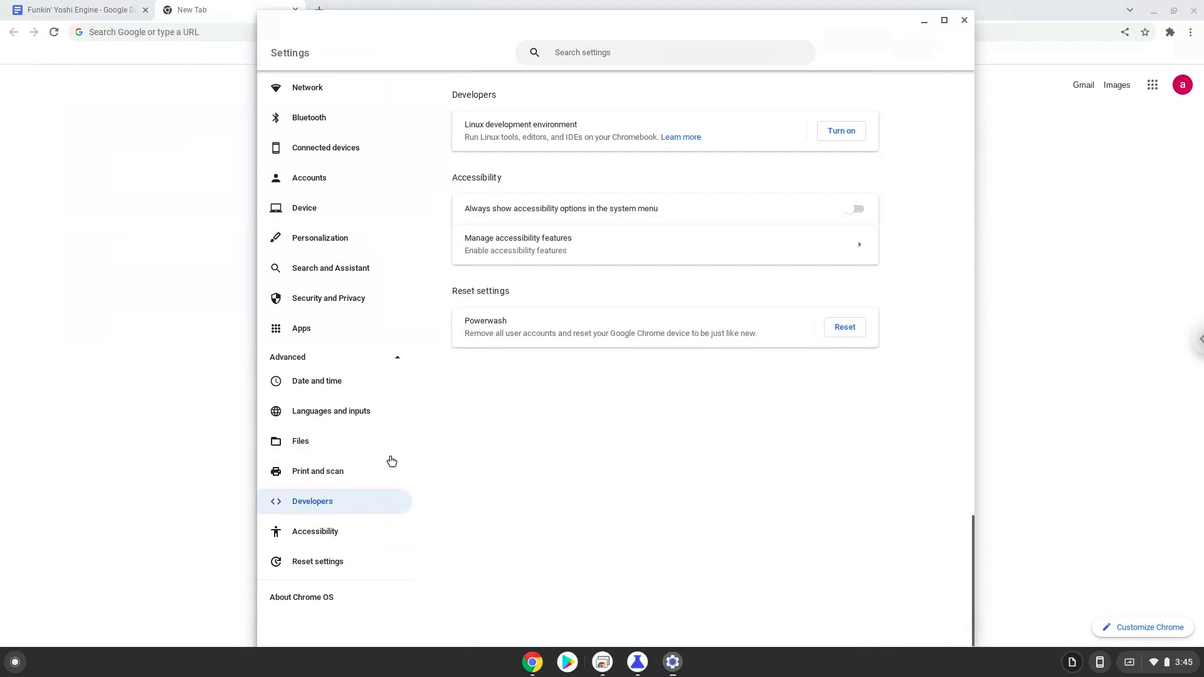
Turn on the Linux development environment and install it with the recommended disk size
click(830, 139)
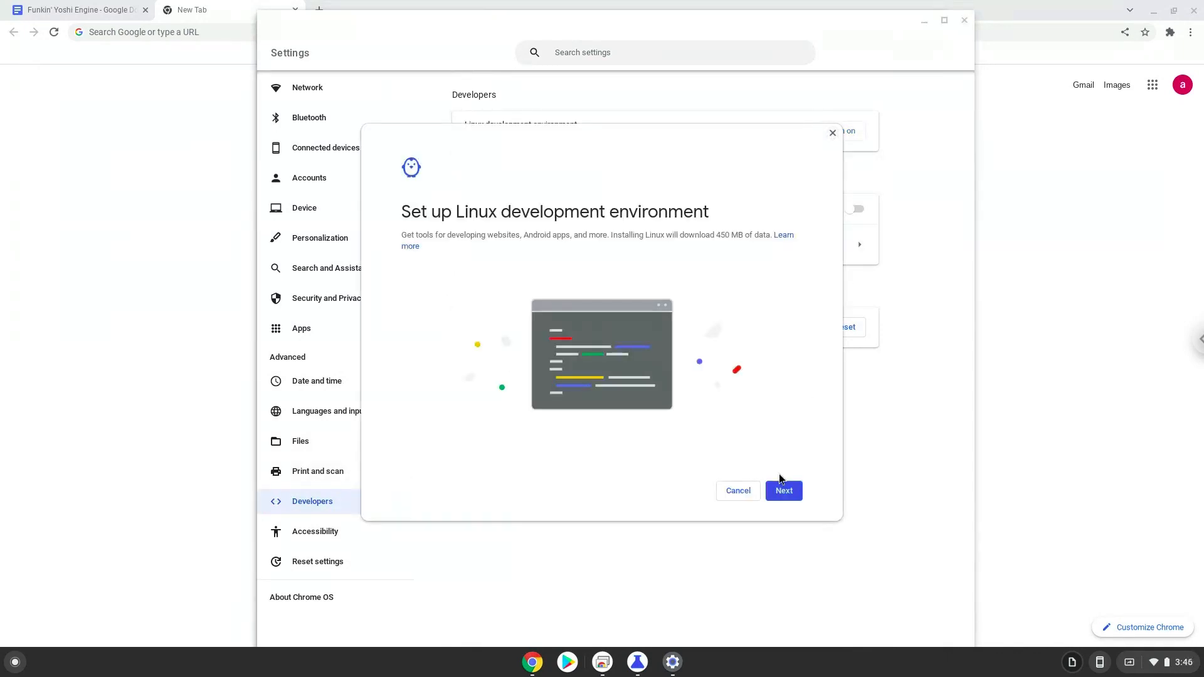
click(780, 492)
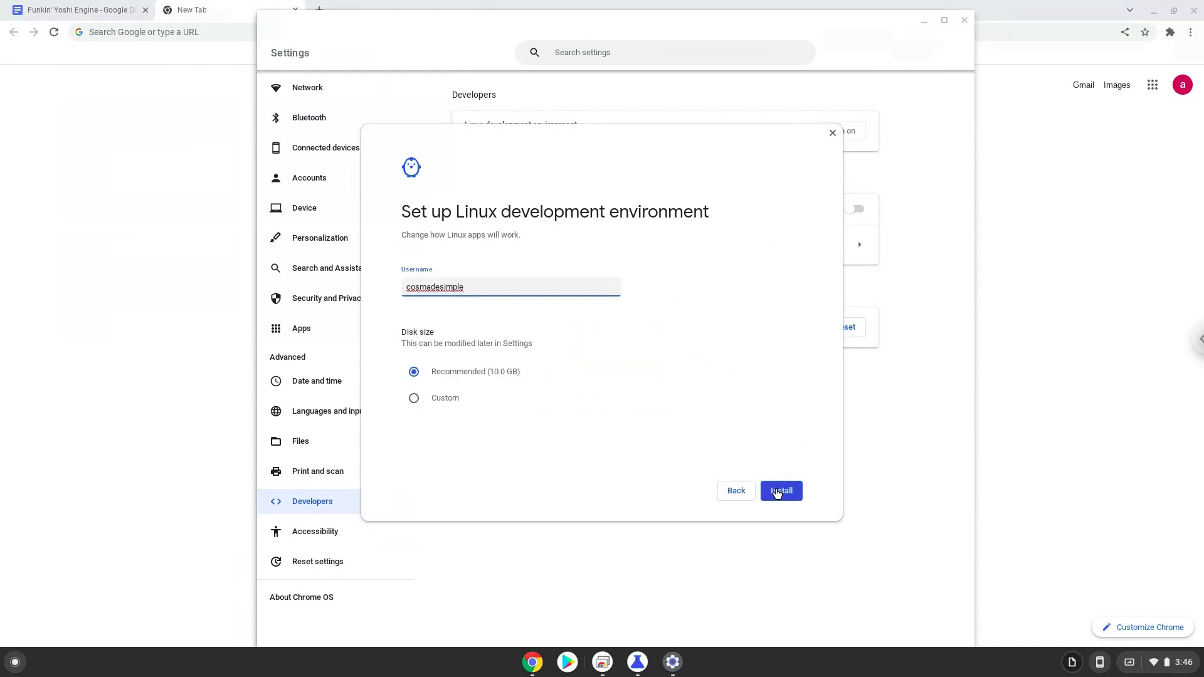
click(777, 491)
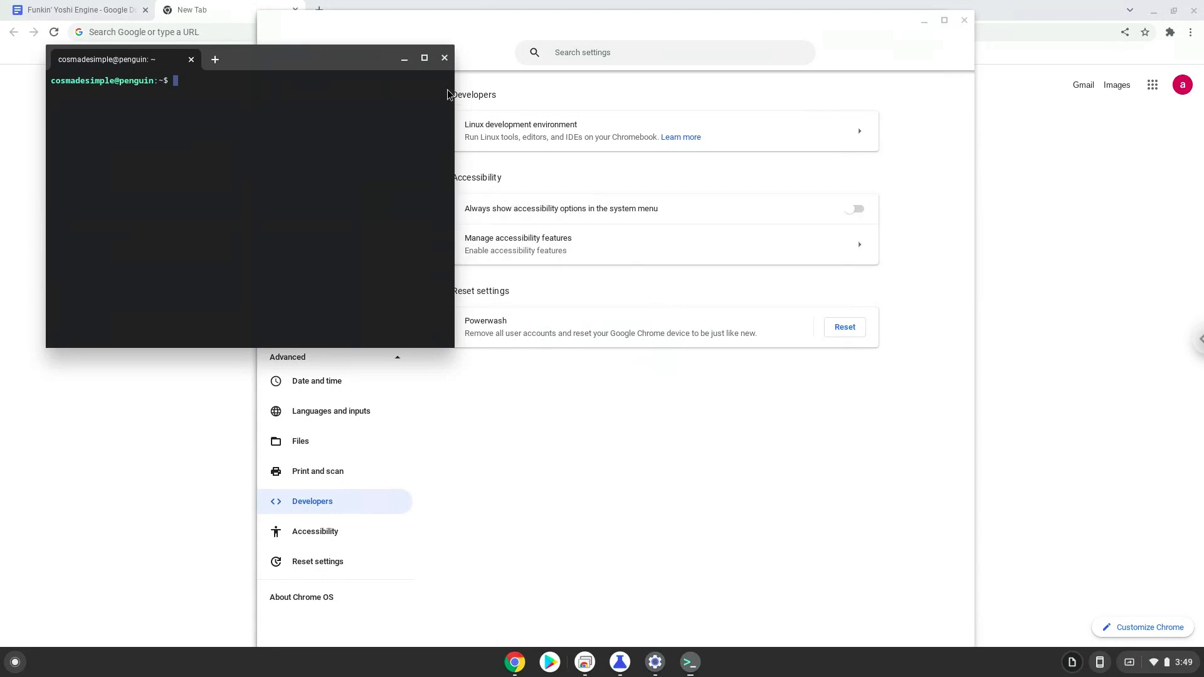
Close the setup windows and copy the 'sudo apt update' line from the notes
click(444, 59)
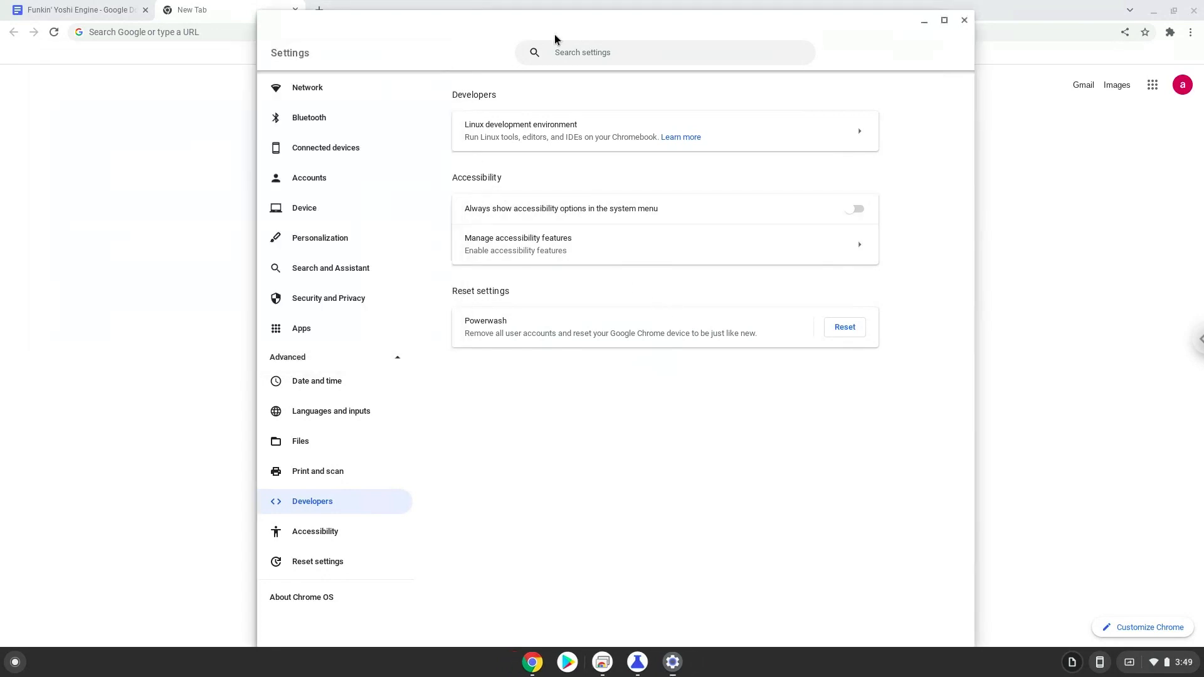
click(964, 20)
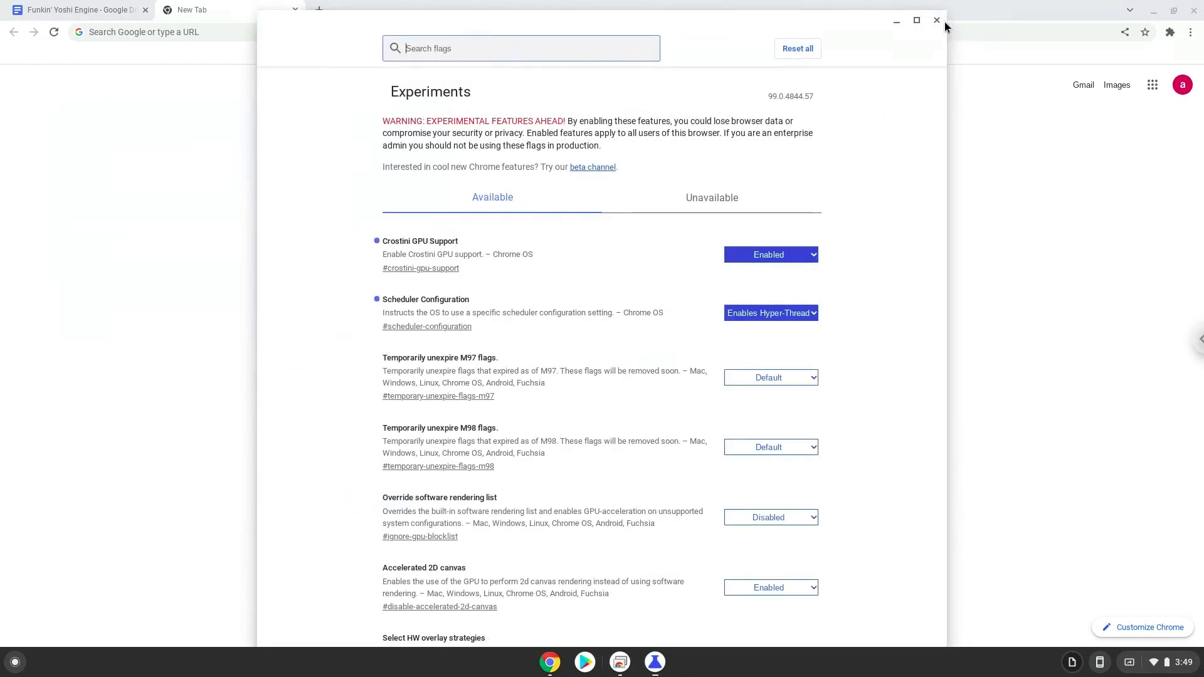
click(84, 12)
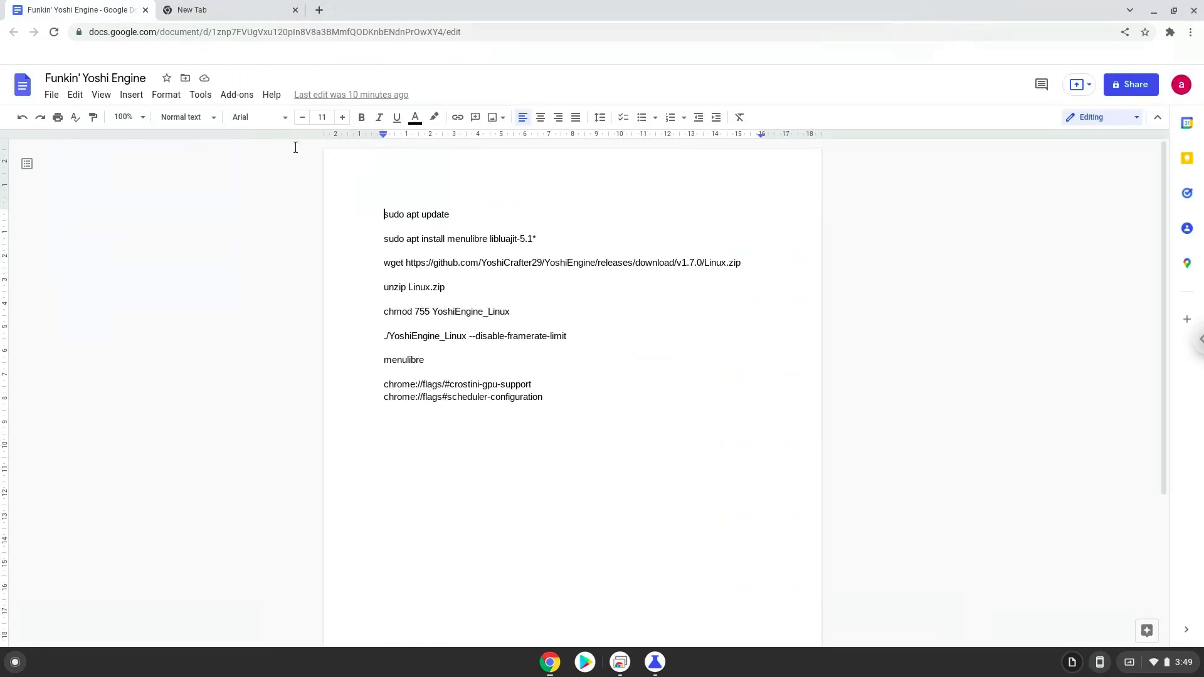
triple_click(399, 216)
right_click(400, 217)
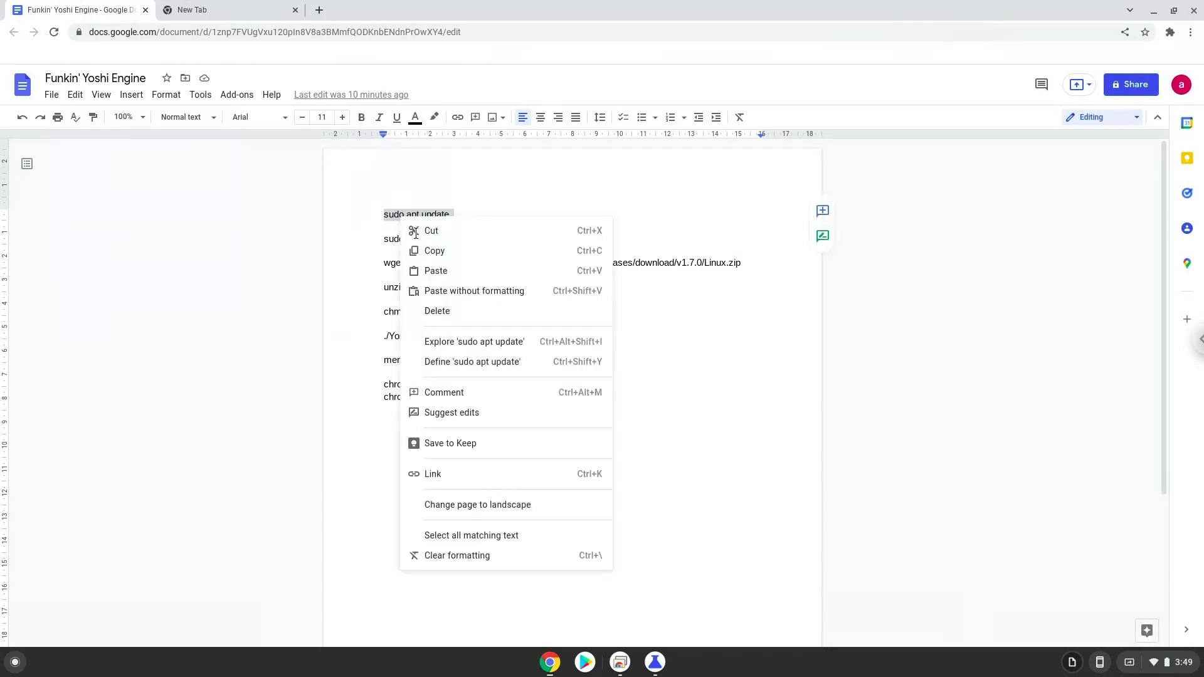
click(441, 254)
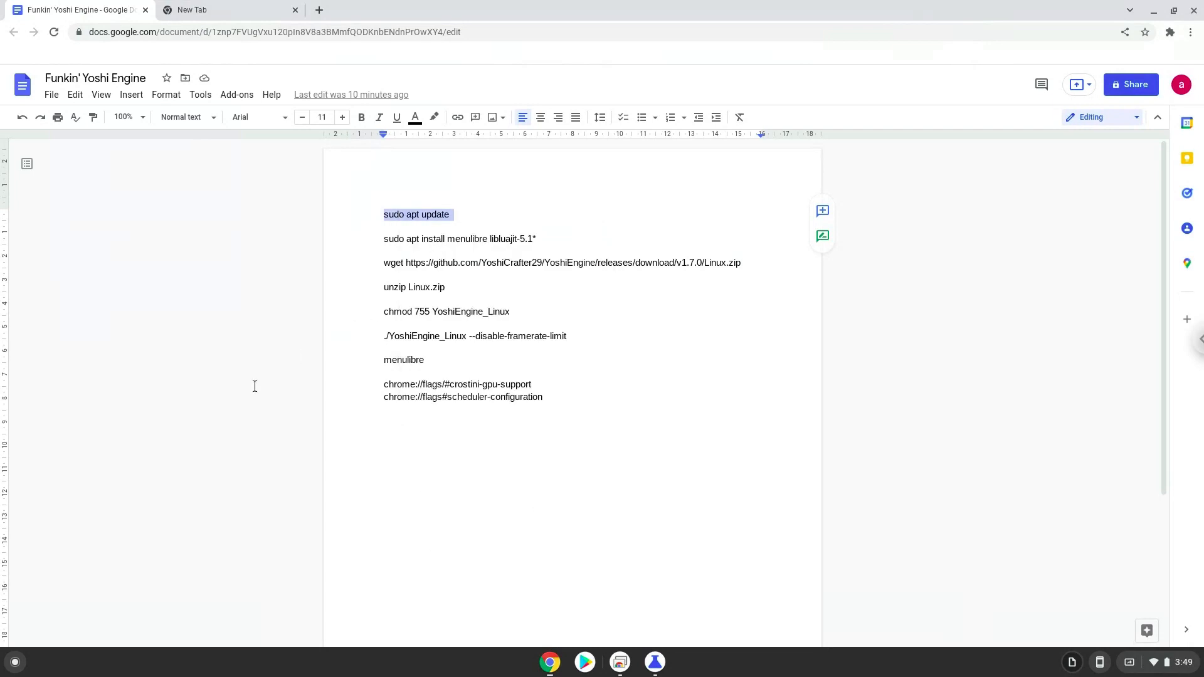
Launch the Linux Terminal app from the app launcher
click(10, 671)
text(te)
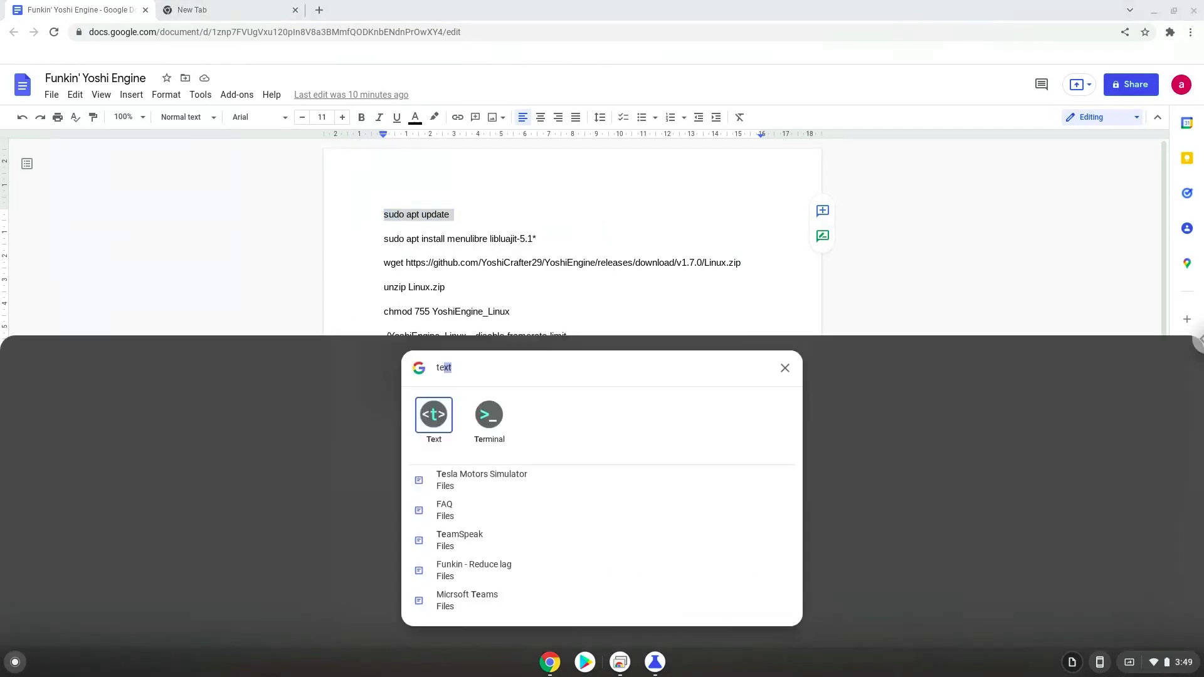
text(r)
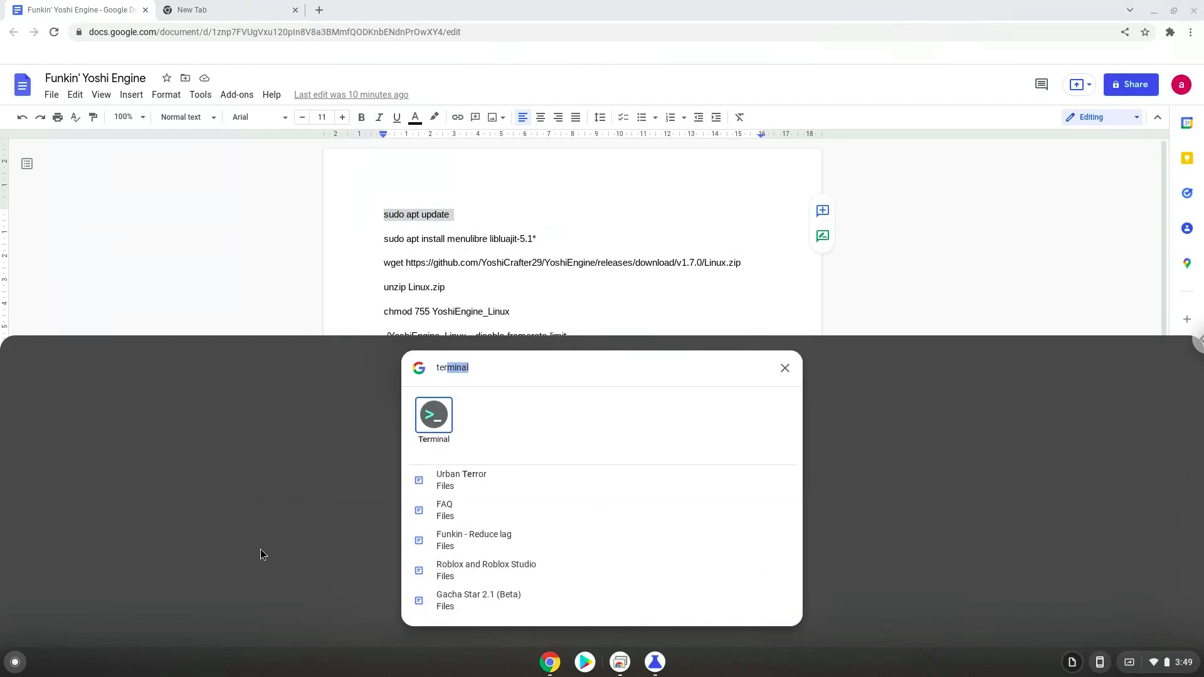
click(434, 415)
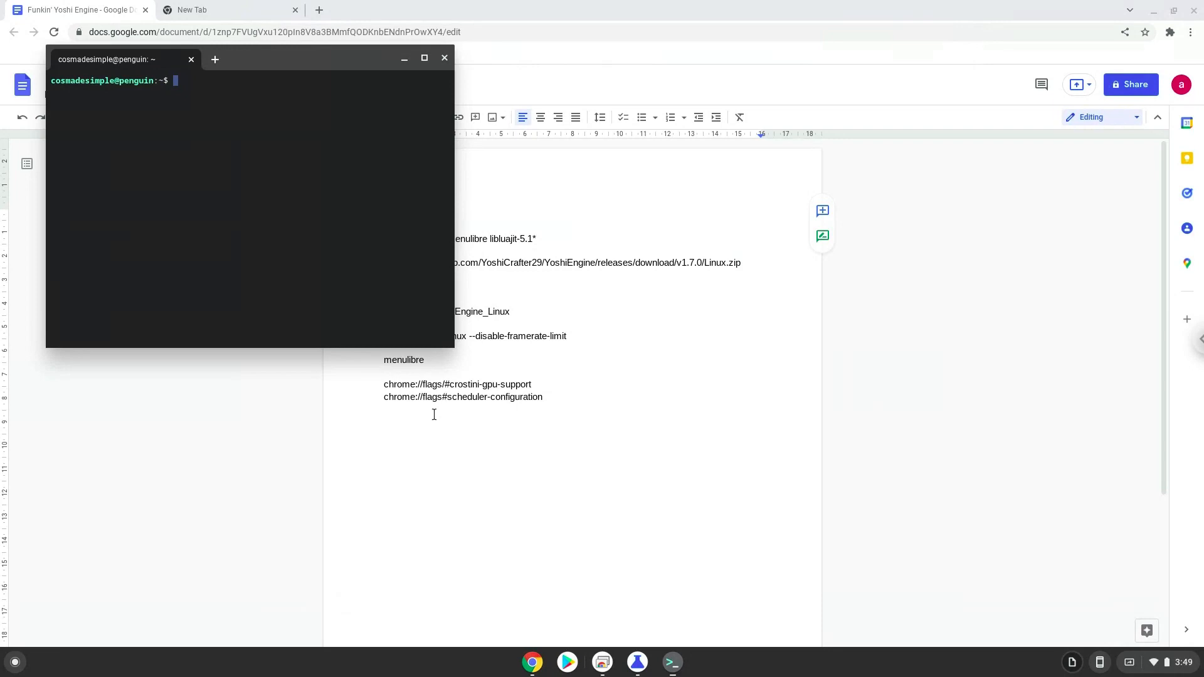
Run 'sudo apt update' in the maximized terminal, then copy the apt install line from the notes
double_click(303, 64)
key(ctrl+shift+v)
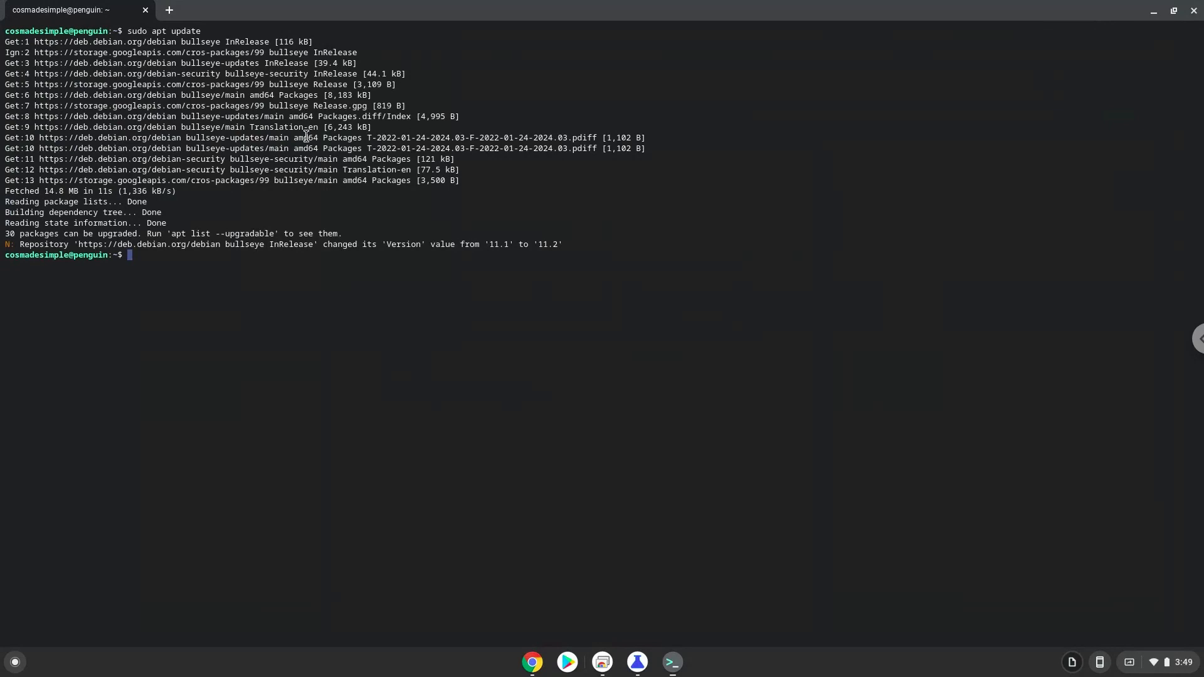
click(530, 658)
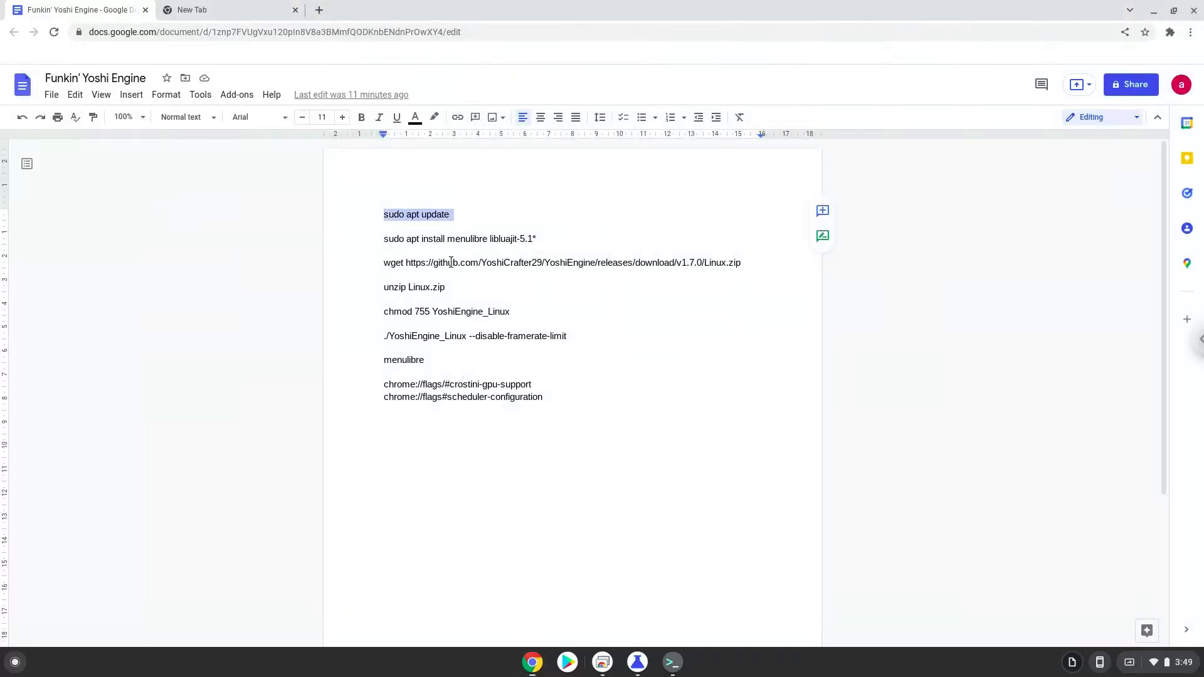
triple_click(448, 239)
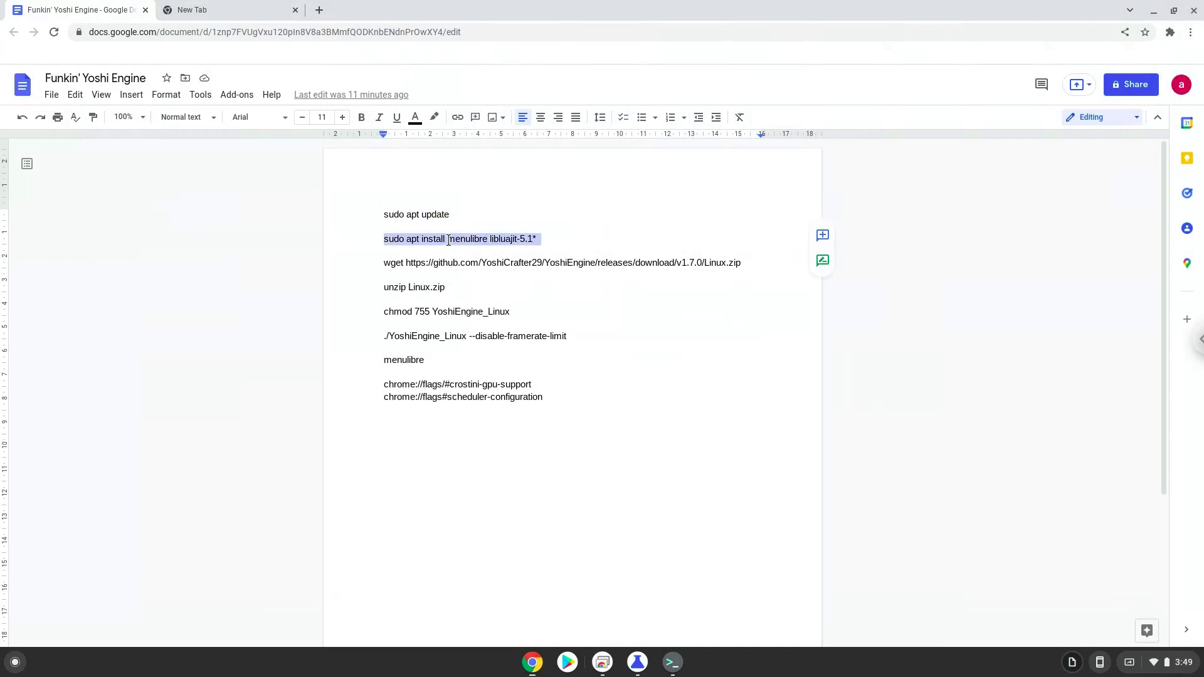
right_click(448, 241)
click(476, 275)
Run the apt install of menulibre and libluajit-5.1 packages, answering Y to confirm
click(669, 663)
right_click(524, 377)
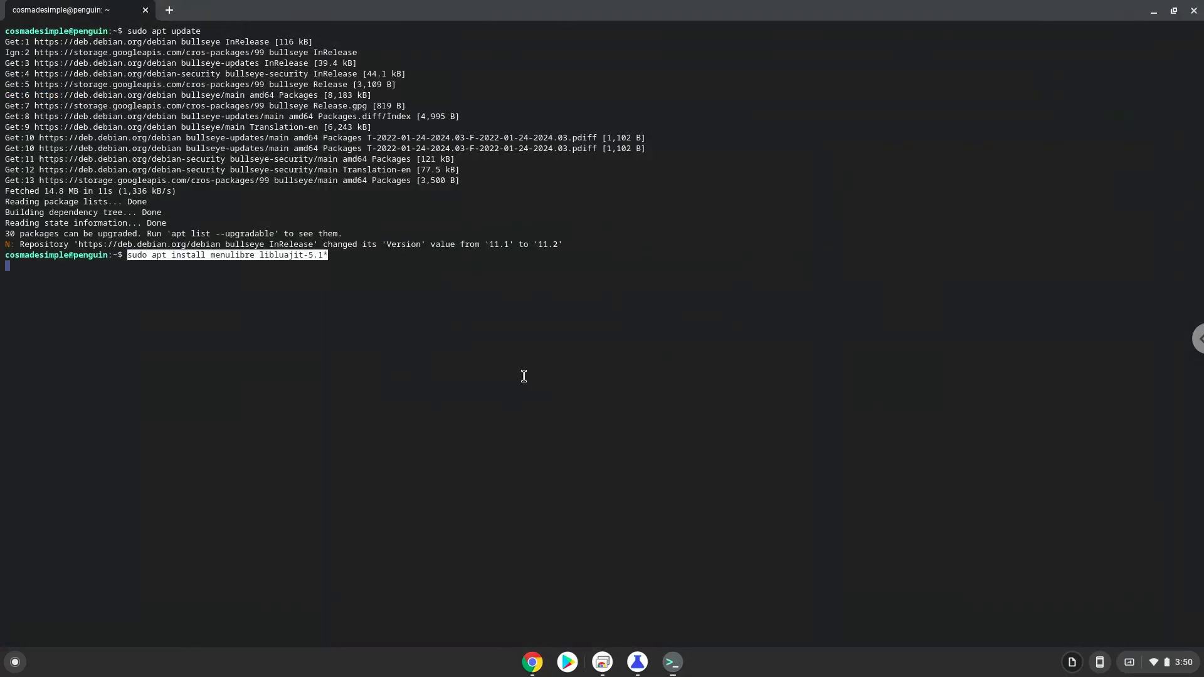
key(Return)
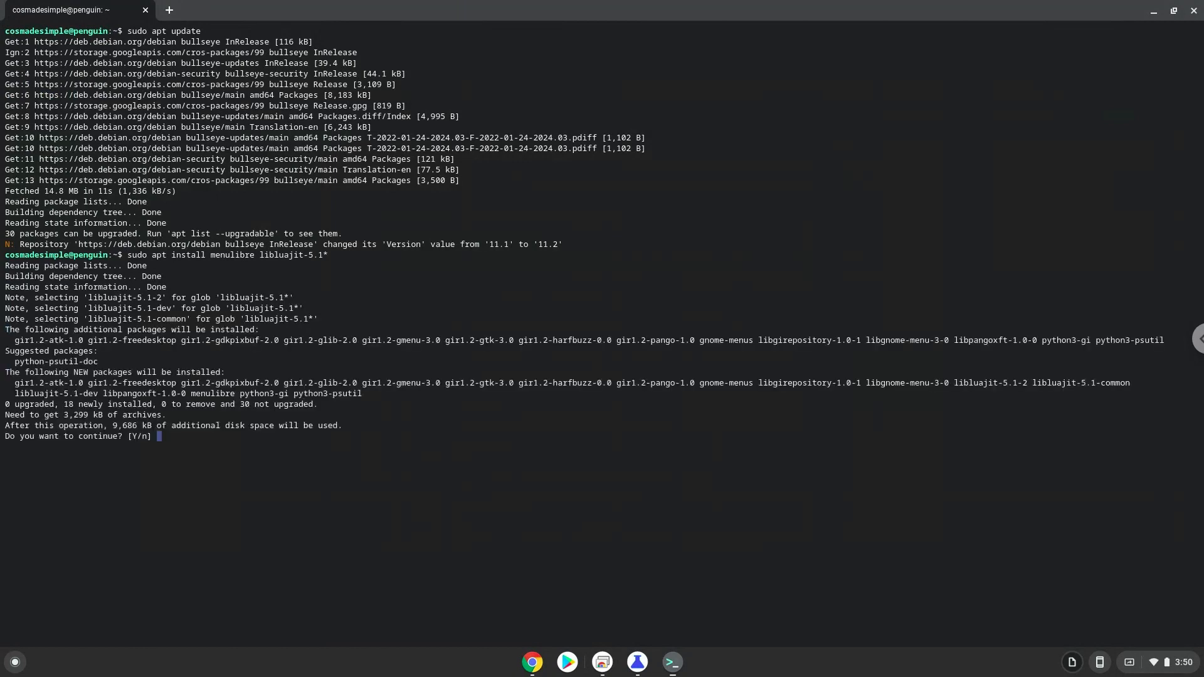
key(Return)
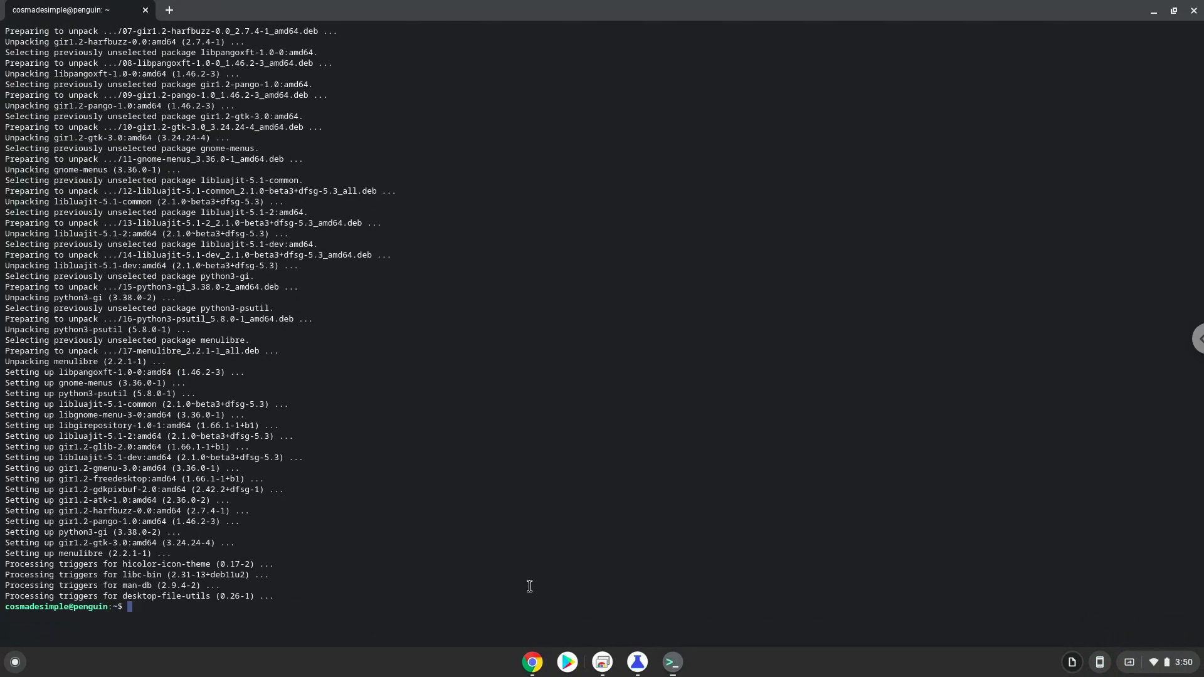
click(531, 663)
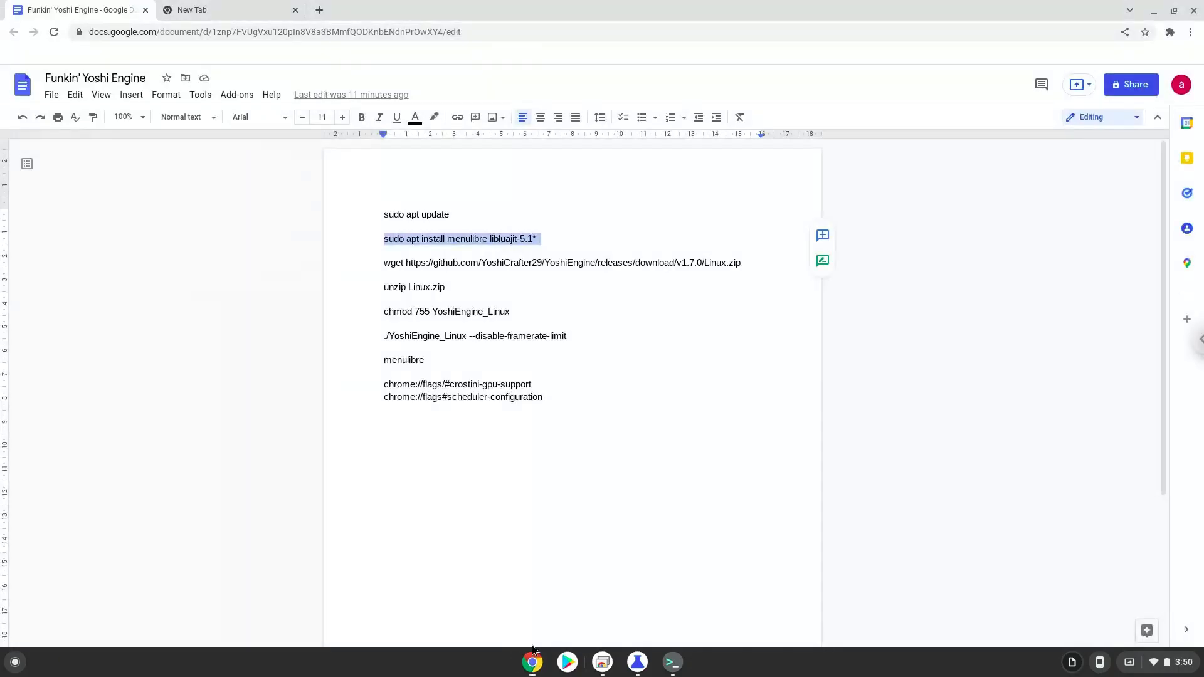
Copy the wget command for the YoshiEngine Linux.zip release and run it in the terminal
triple_click(479, 262)
right_click(478, 263)
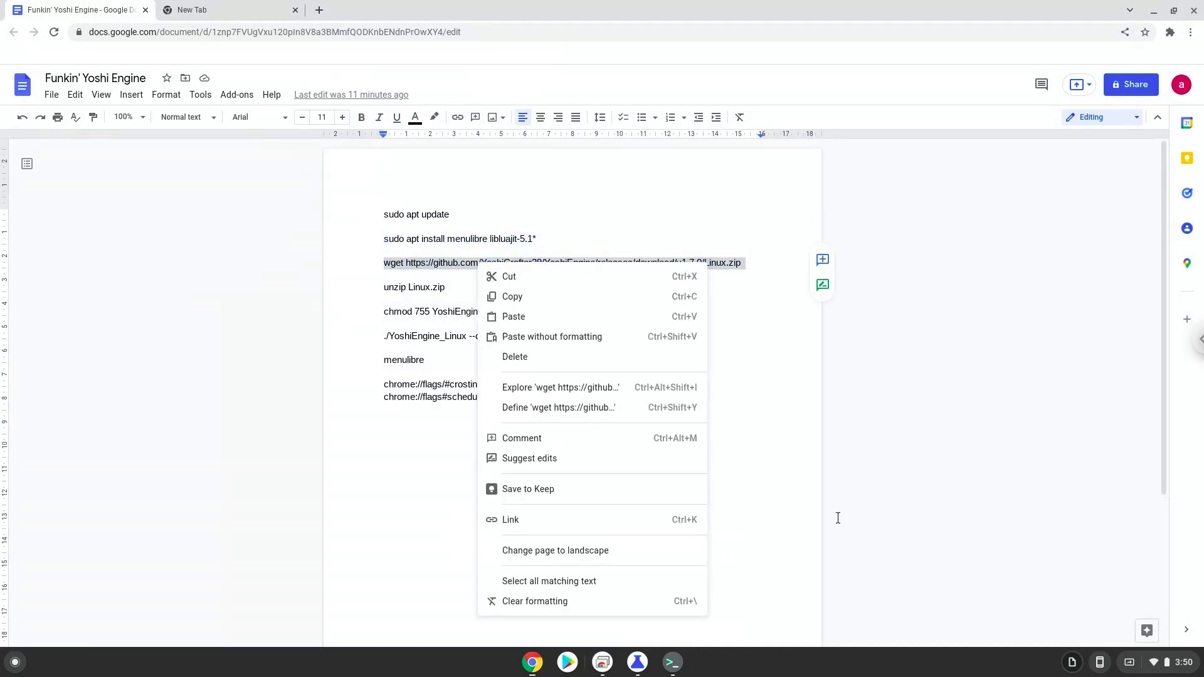
click(562, 297)
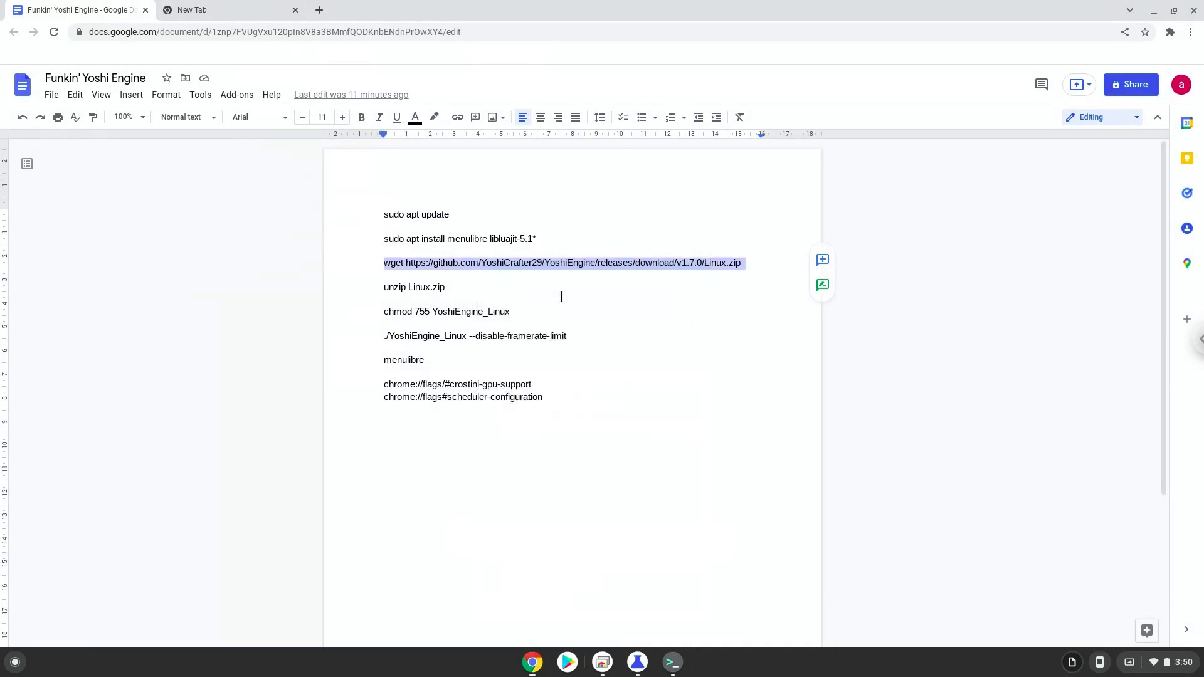
click(671, 663)
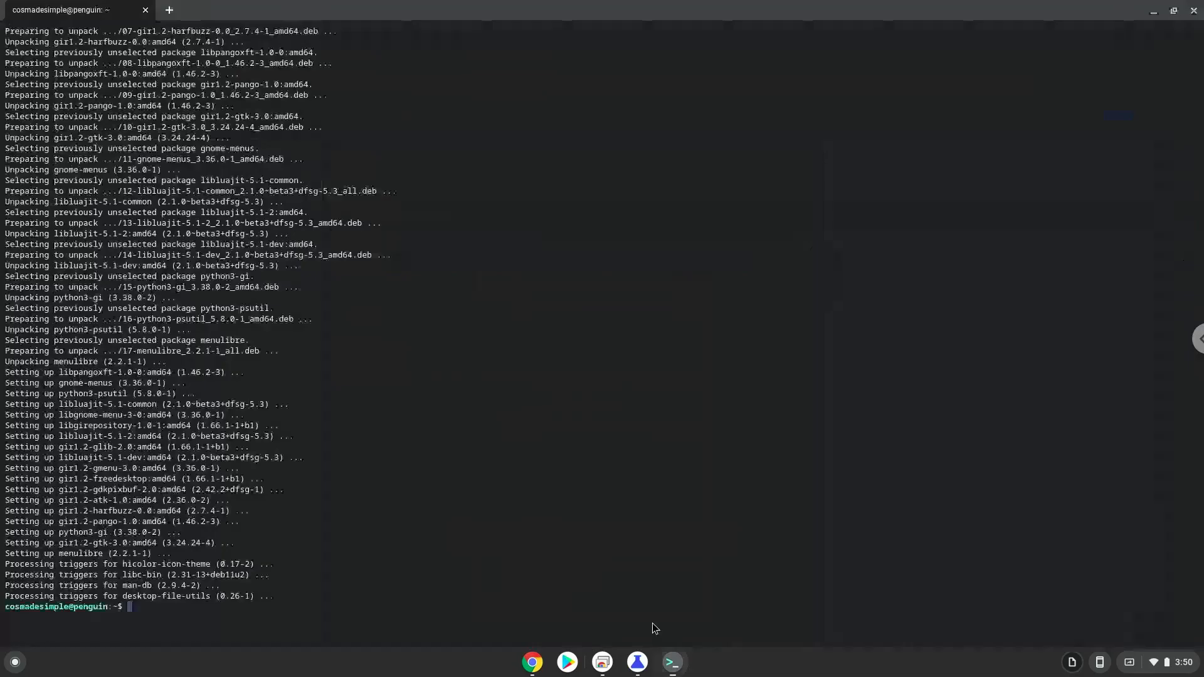
key(ctrl+shift+v)
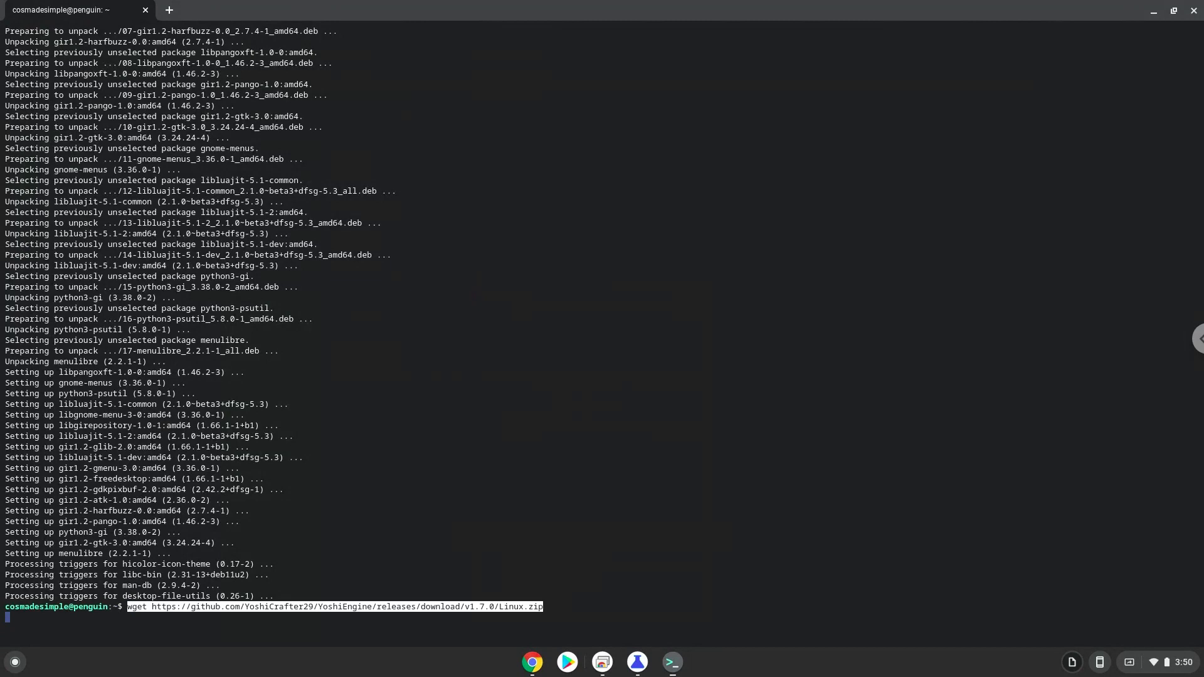
key(Return)
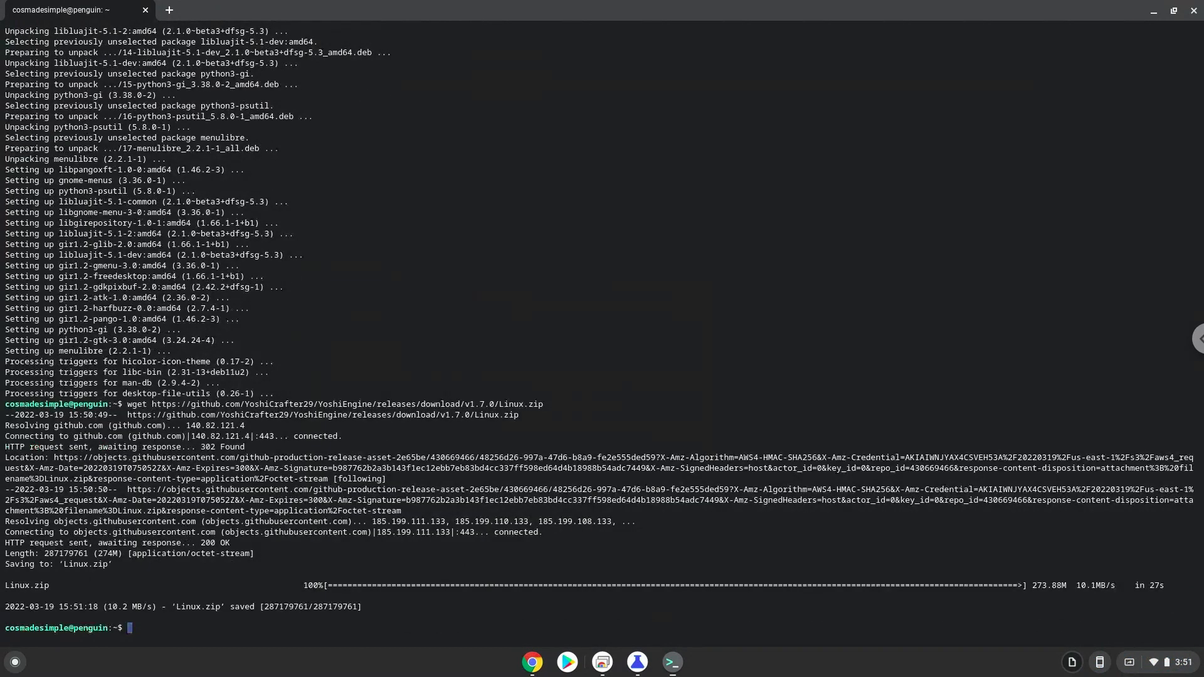
Copy 'unzip Linux.zip' from the notes and run it in the terminal
click(532, 664)
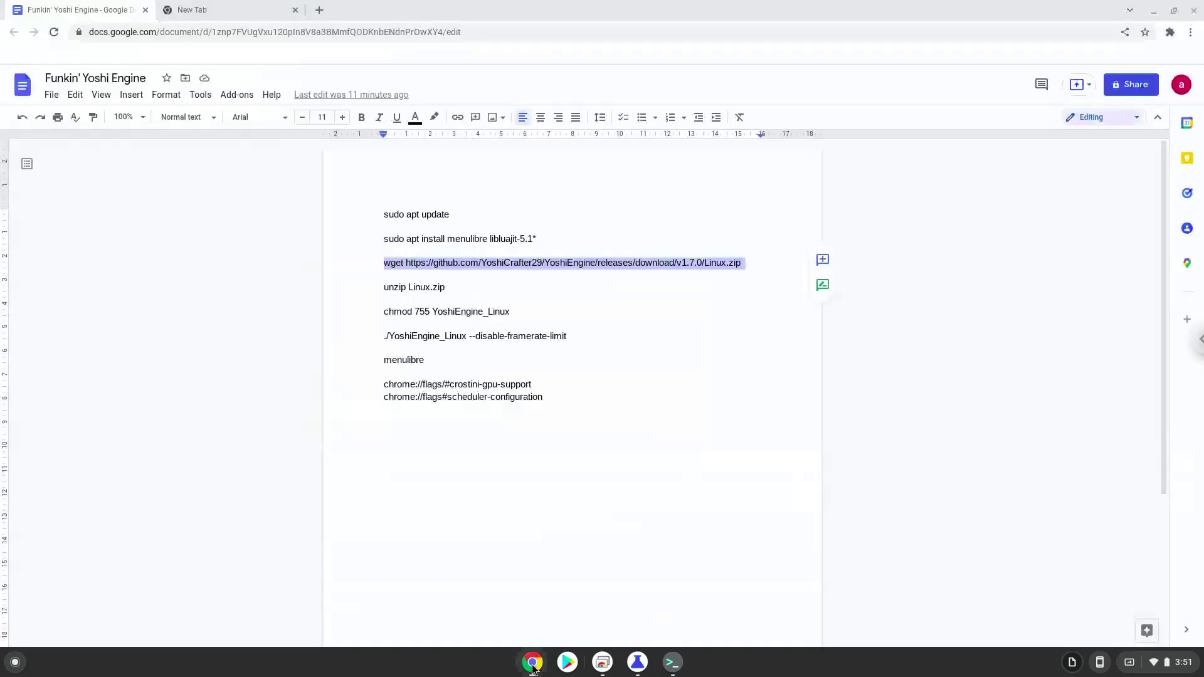
click(423, 287)
double_click(423, 287)
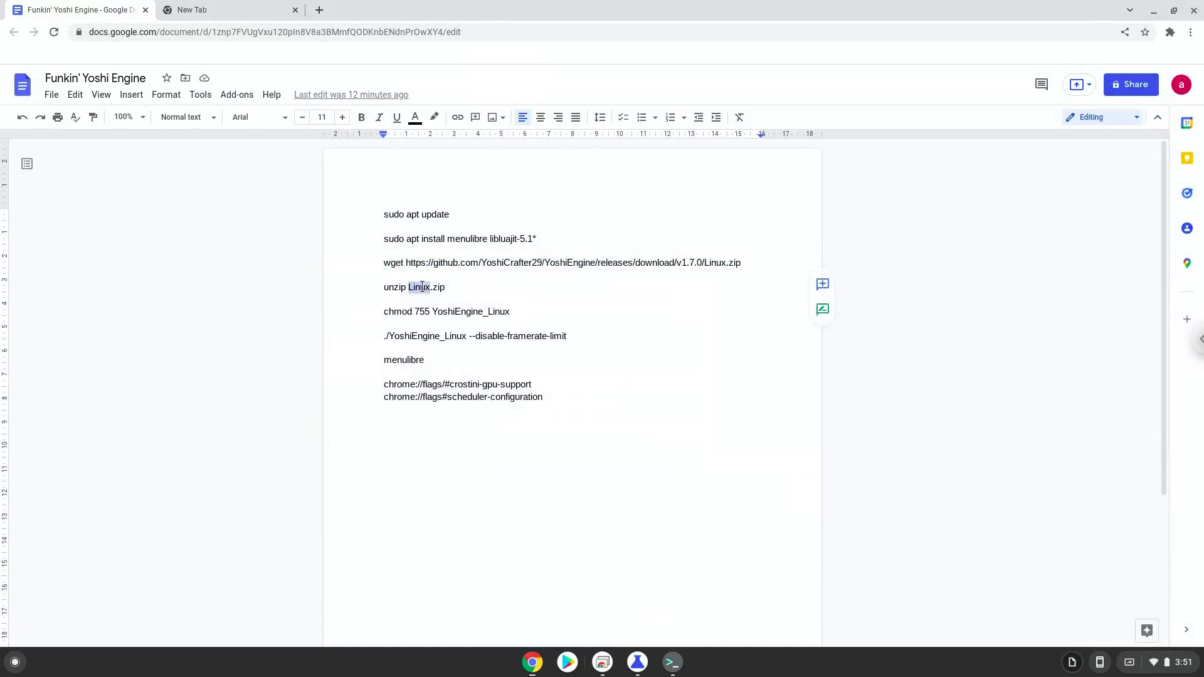
triple_click(422, 287)
right_click(423, 286)
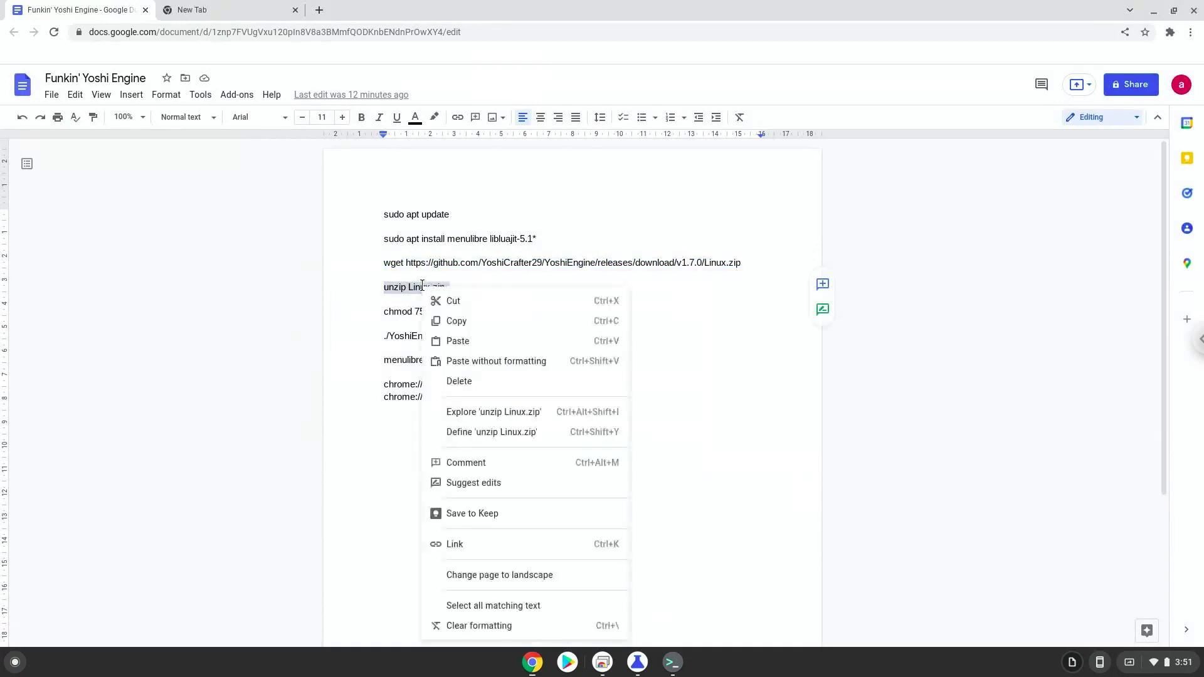
click(457, 320)
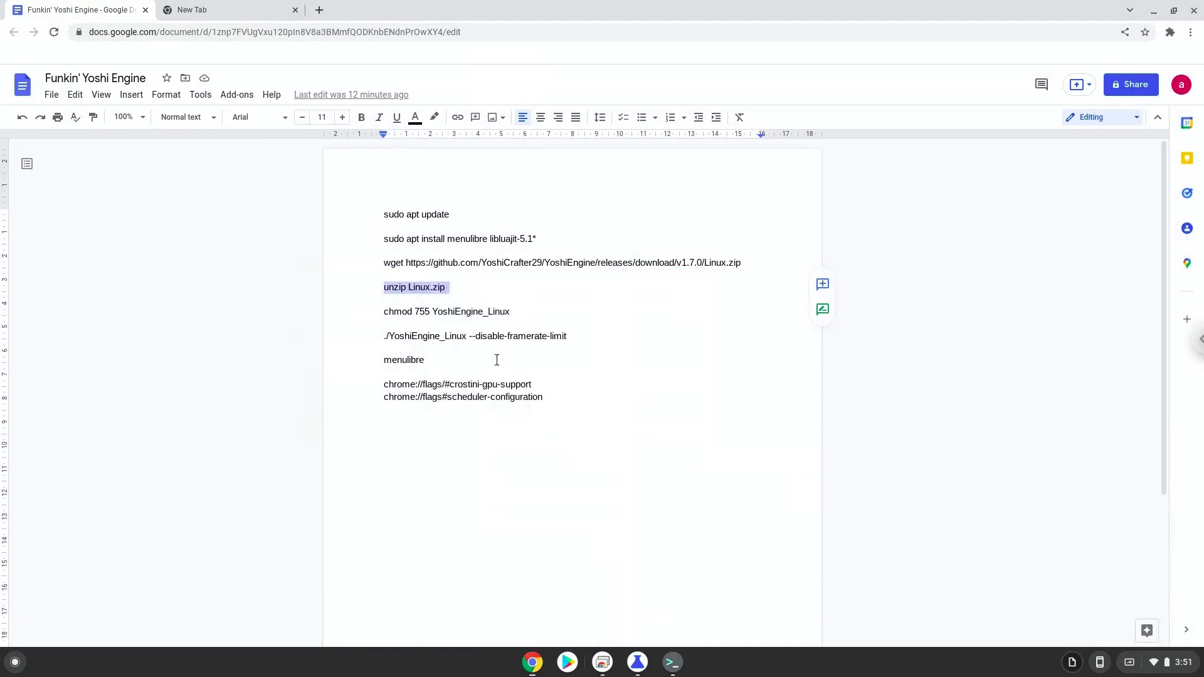
click(672, 662)
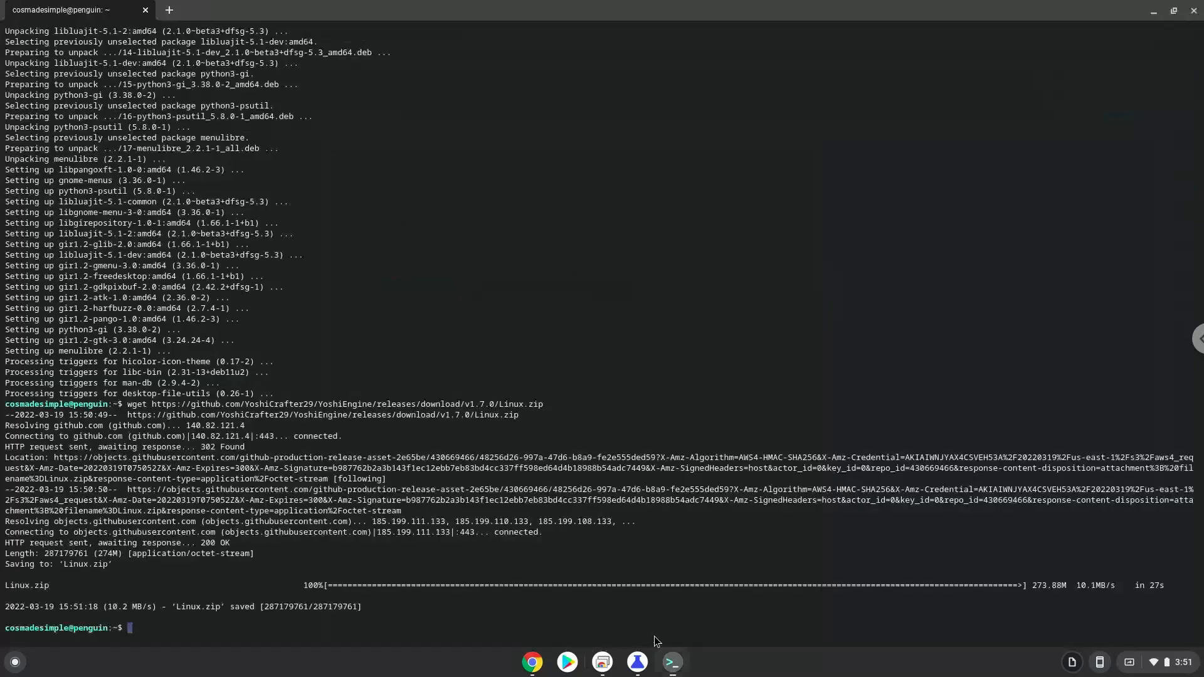
key(ctrl+shift+v)
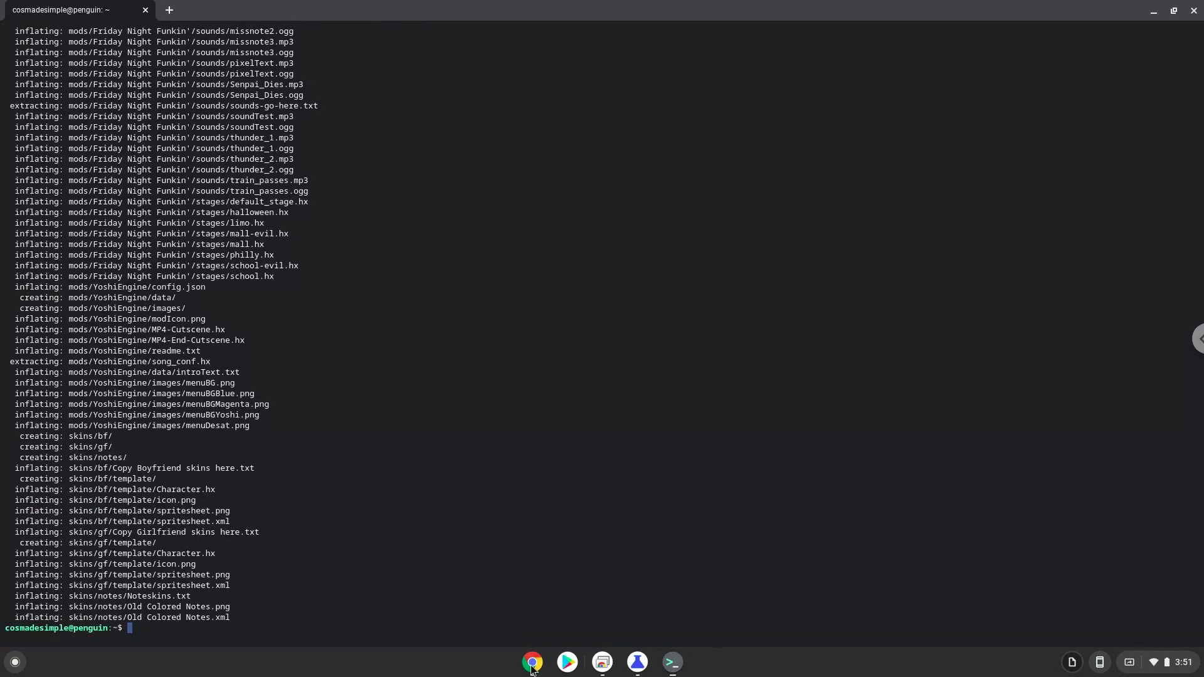
Copy the chmod 755 command and run it to make YoshiEngine_Linux executable
click(533, 662)
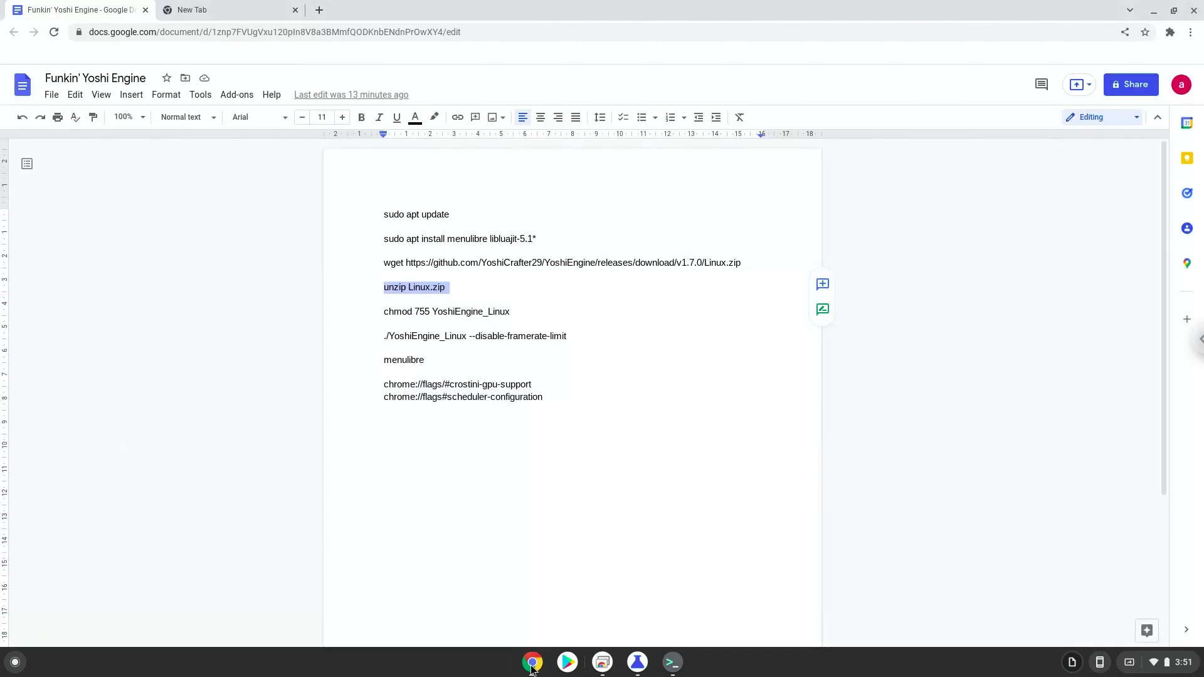
triple_click(464, 312)
right_click(464, 312)
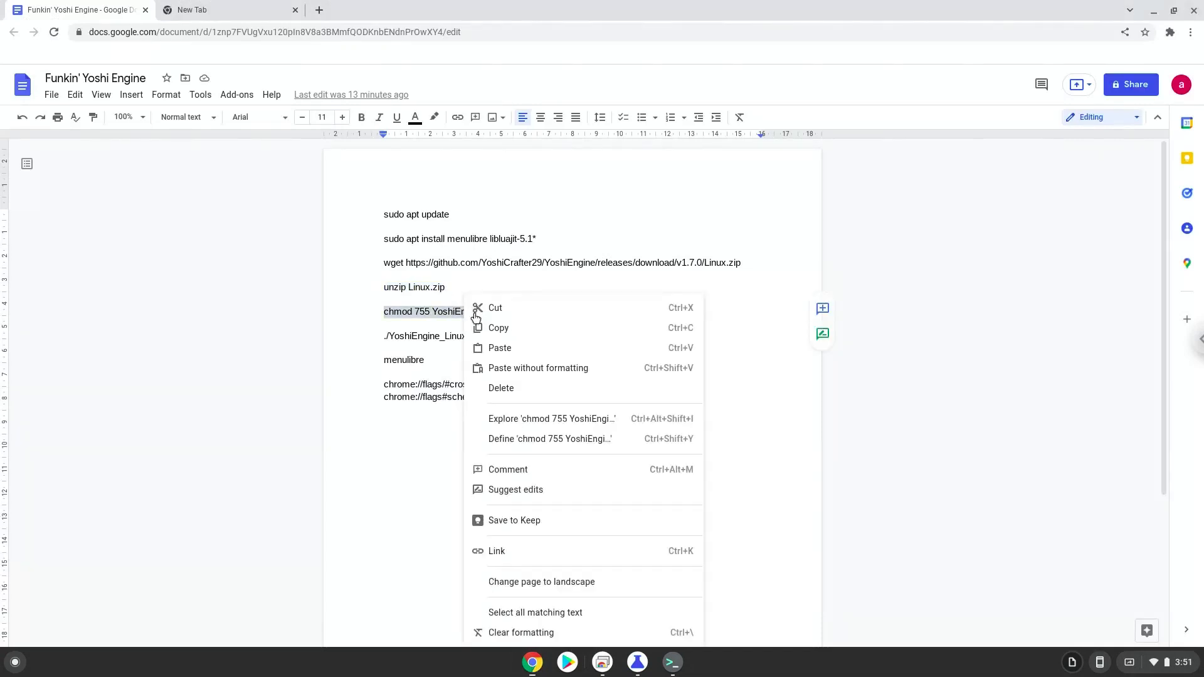
click(497, 328)
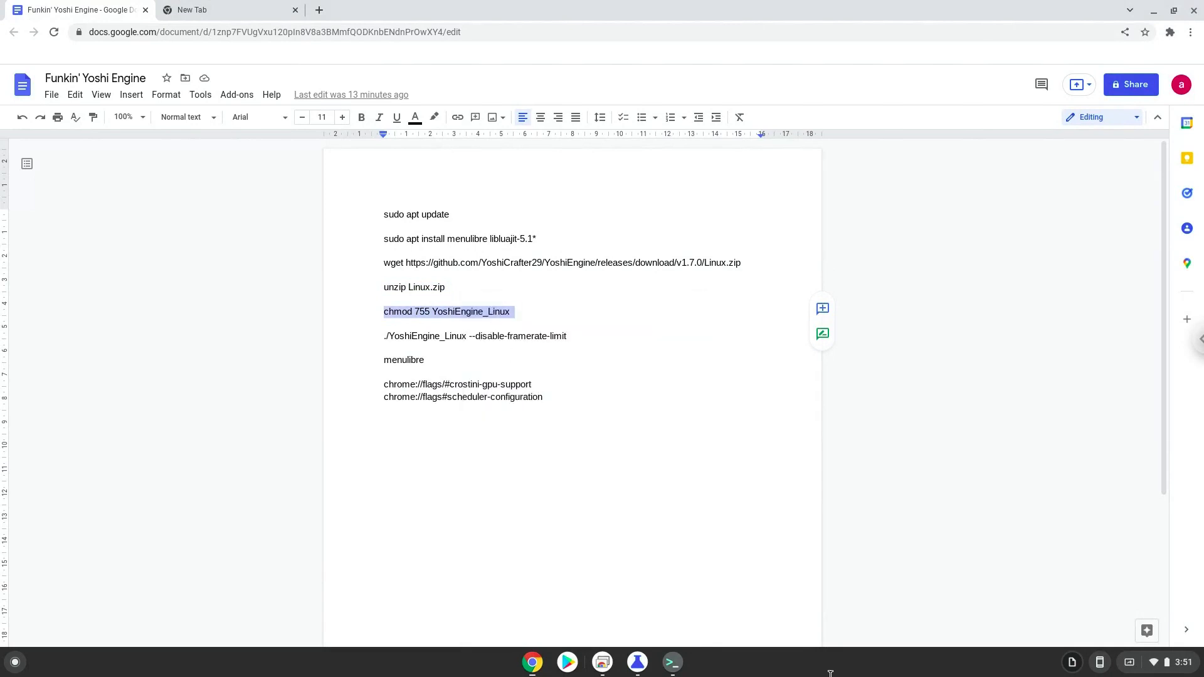
click(678, 665)
right_click(647, 538)
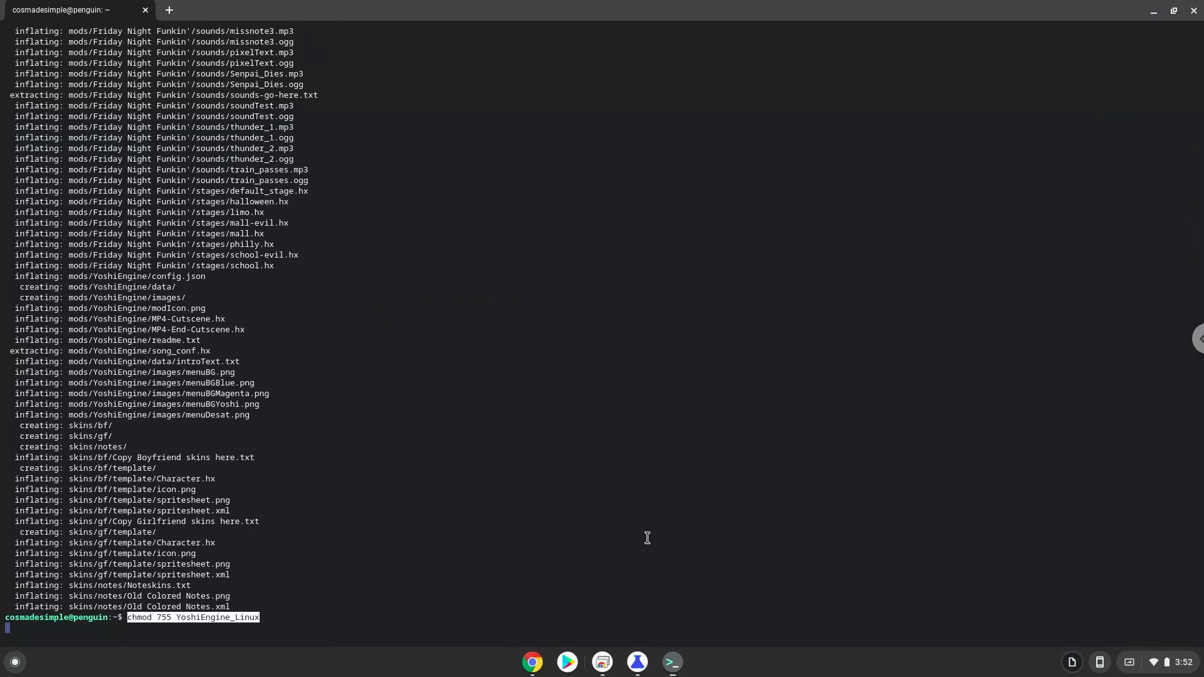
key(Return)
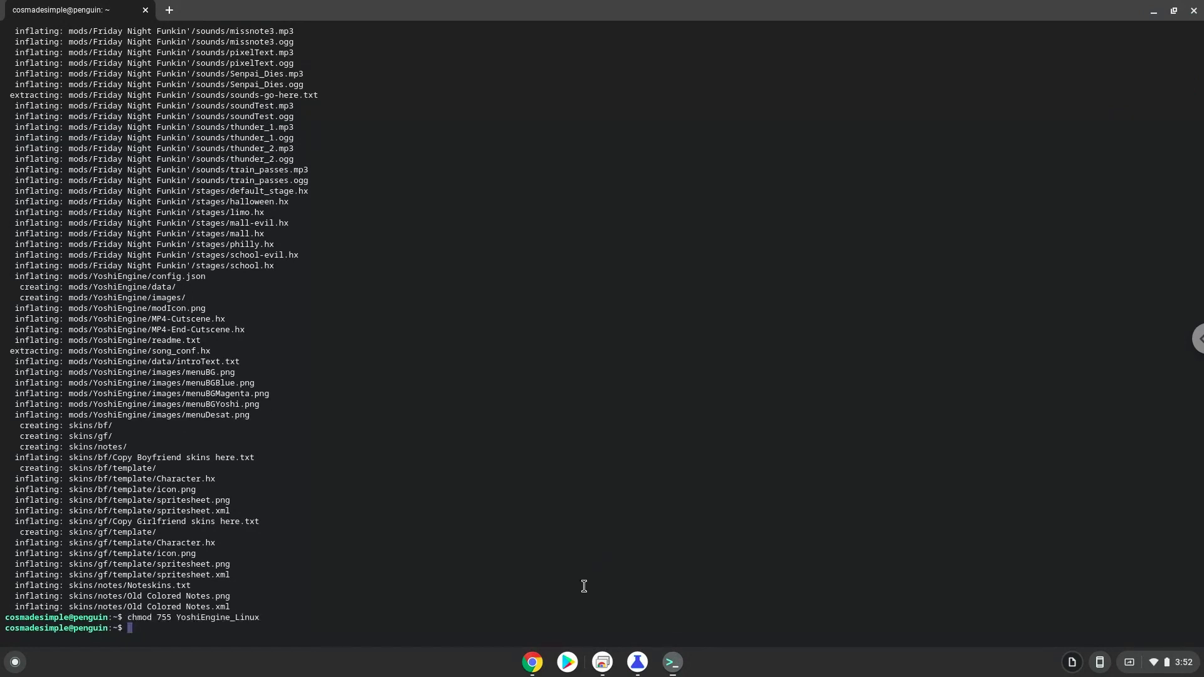
Copy the './YoshiEngine_Linux --disable-framerate-limit' launch line from the notes
click(534, 663)
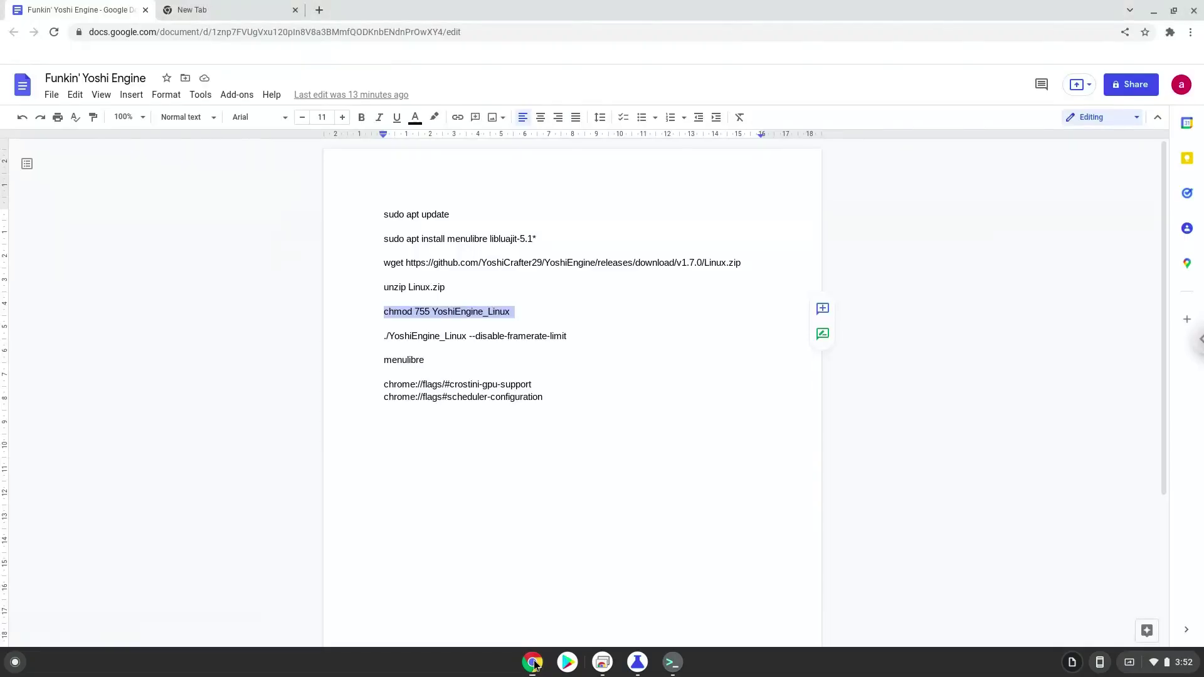
triple_click(480, 335)
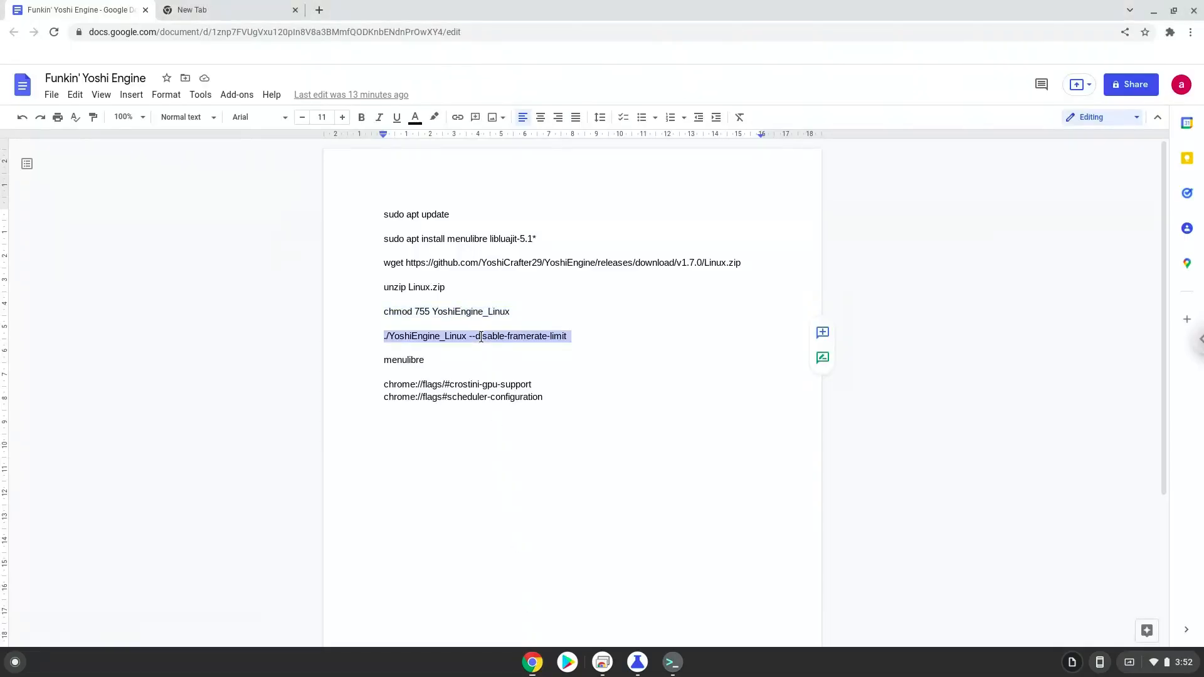
right_click(480, 336)
click(508, 328)
Run ./YoshiEngine_Linux --disable-framerate-limit and continue past the title screen
click(672, 663)
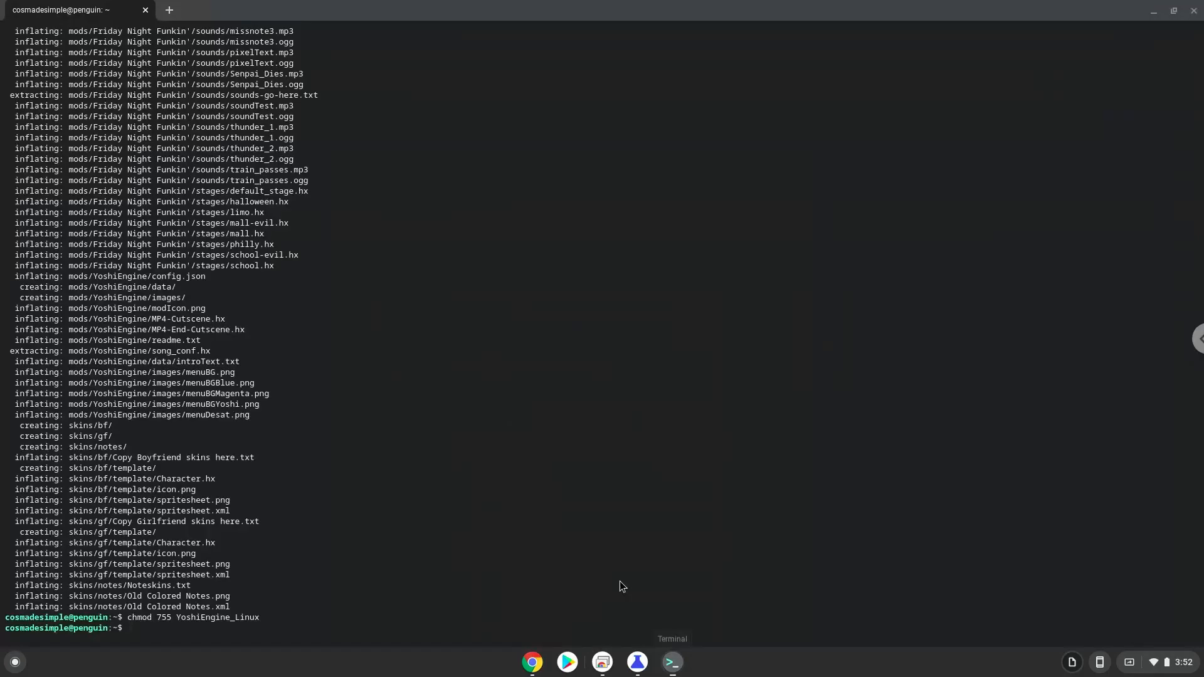
right_click(586, 507)
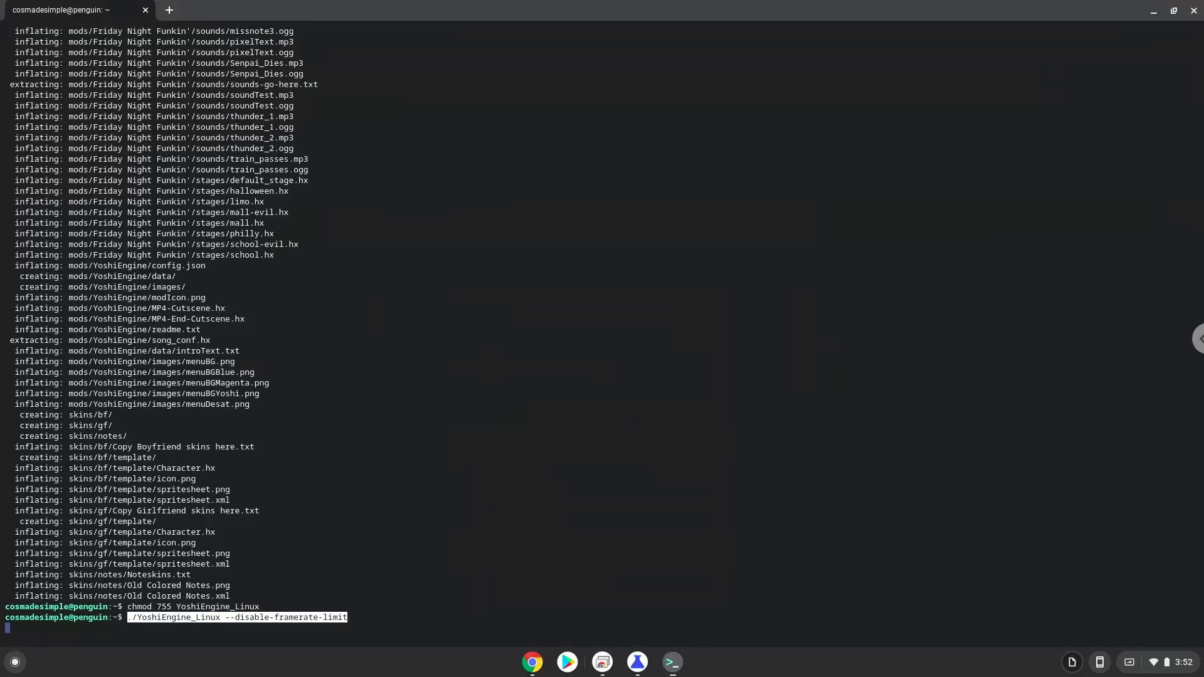
key(Return)
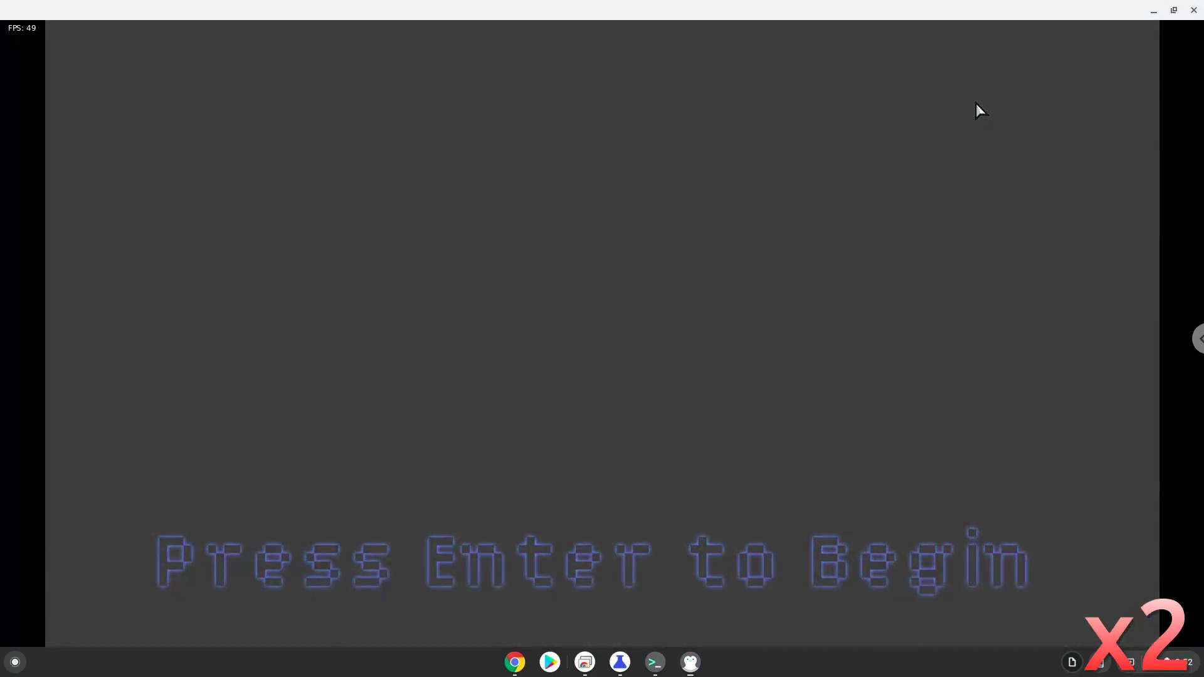
key(Return)
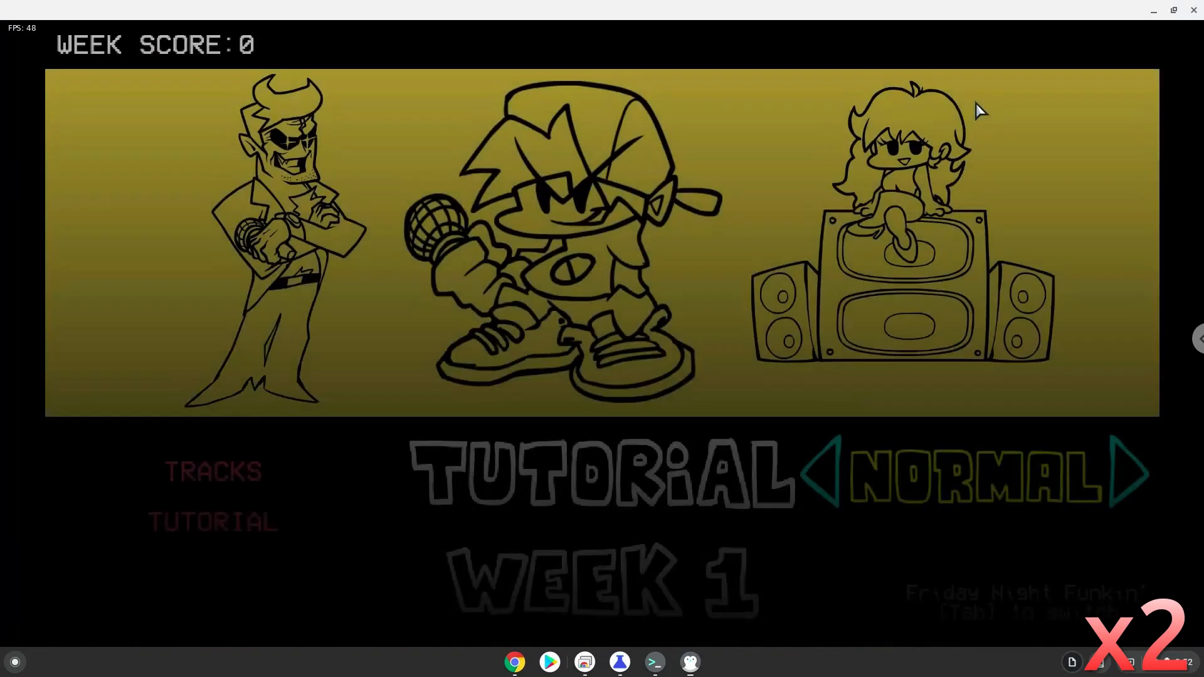
Browse the Story Mode weeks, landing on Week 6, Hating Simulator
key(Down)
key(Down)
key(Down)
key(Down)
key(Down)
key(Down)
key(Up)
key(Down)
key(Down)
key(Up)
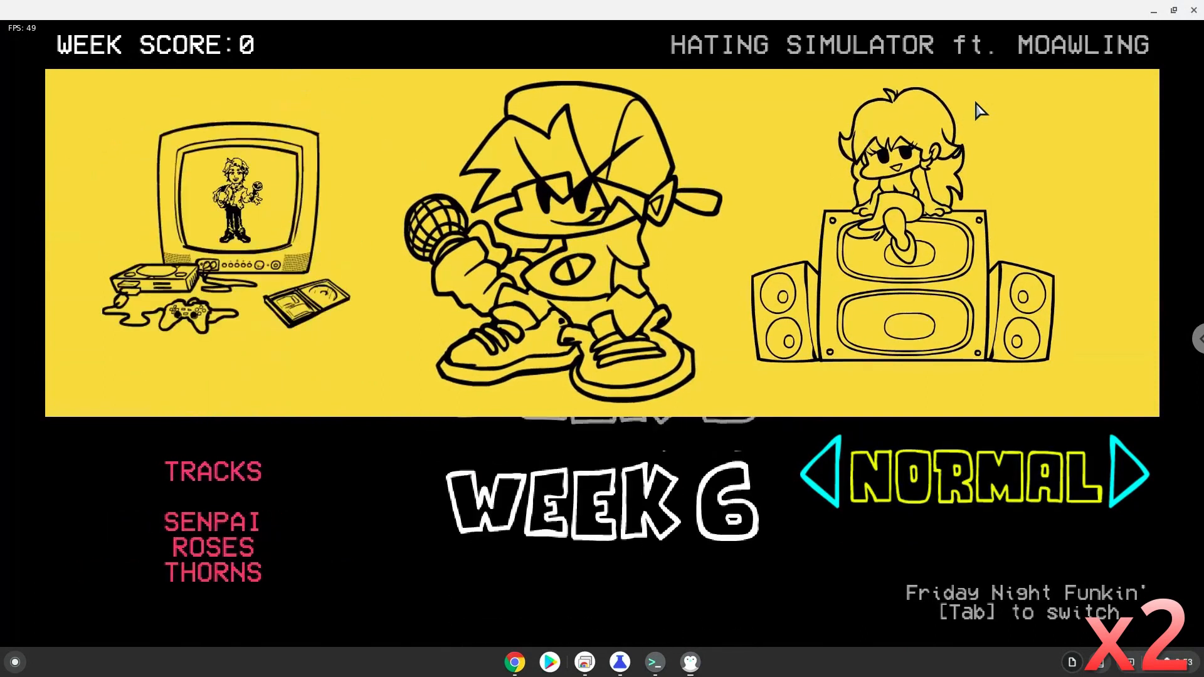
key(Down)
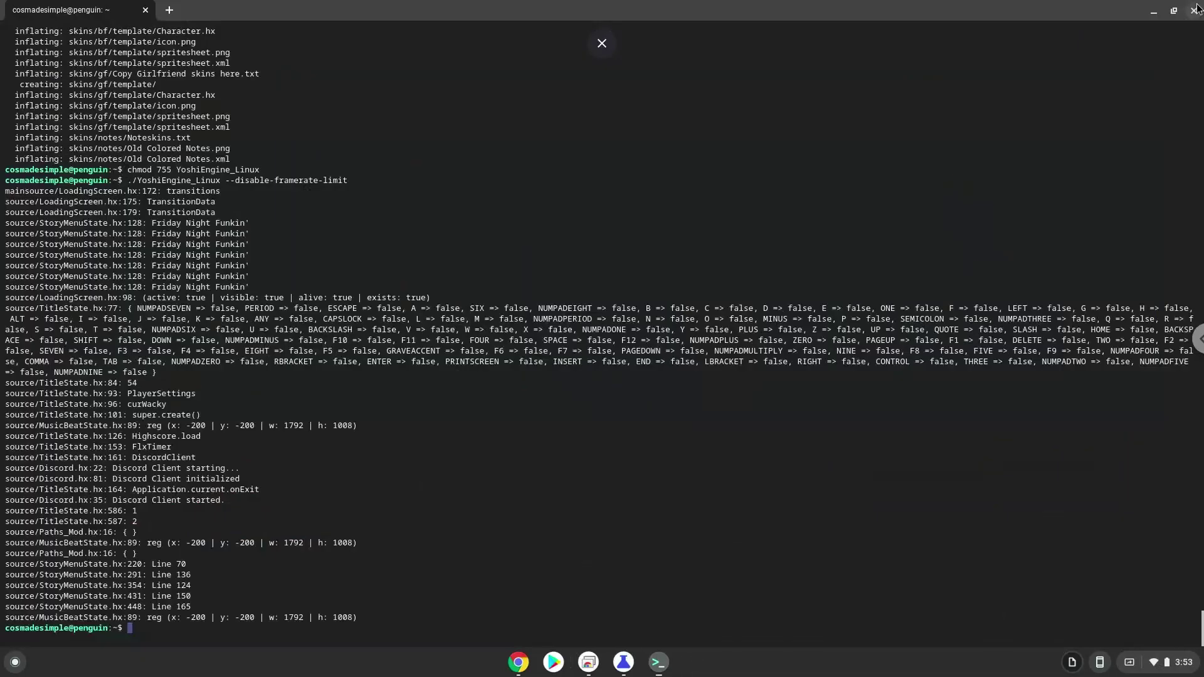
Quit the game and copy the word 'menulibre' from the Google Docs notes
click(1191, 10)
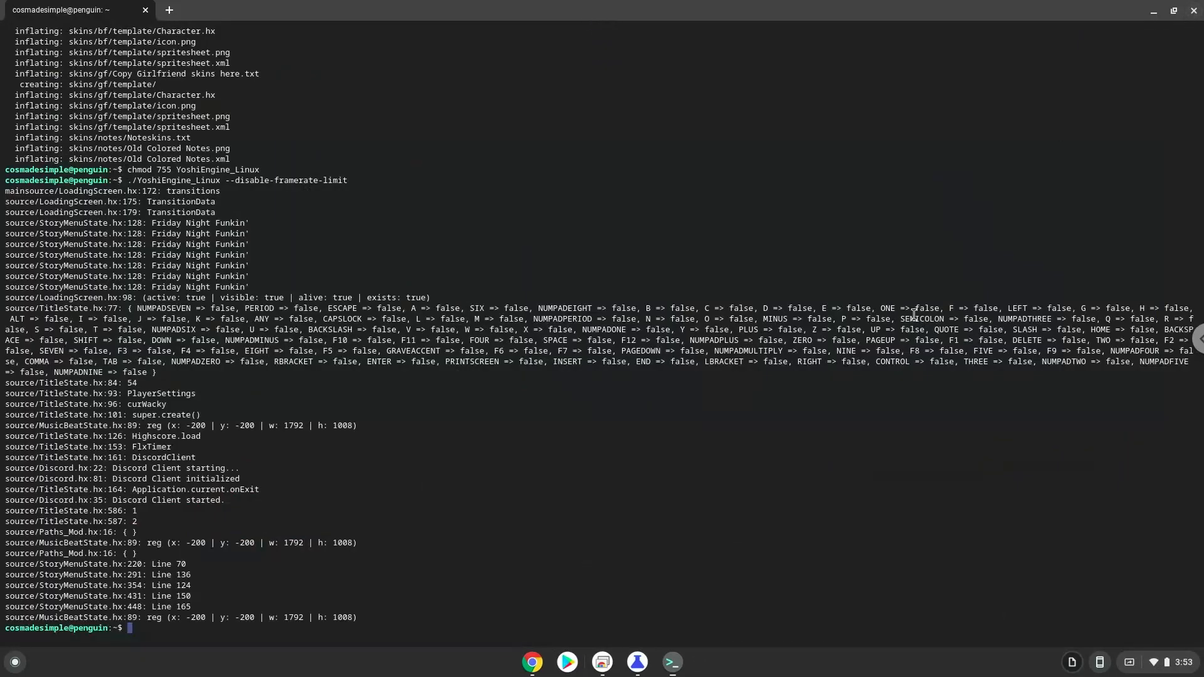
click(533, 662)
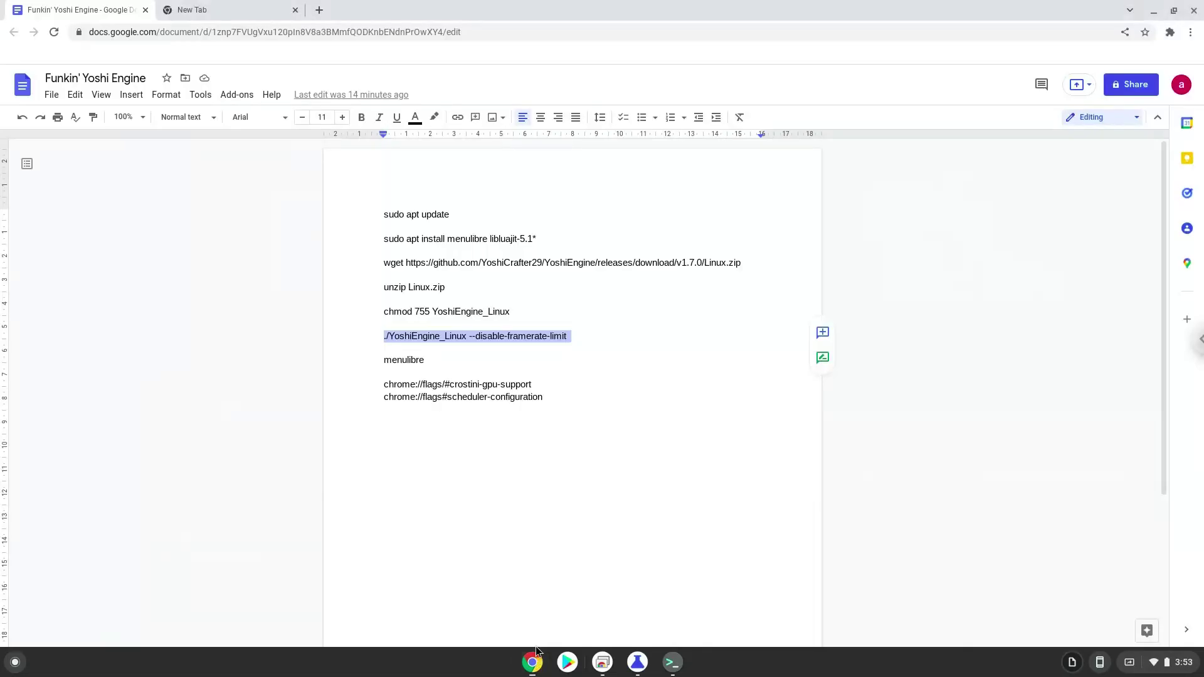
double_click(409, 360)
right_click(411, 360)
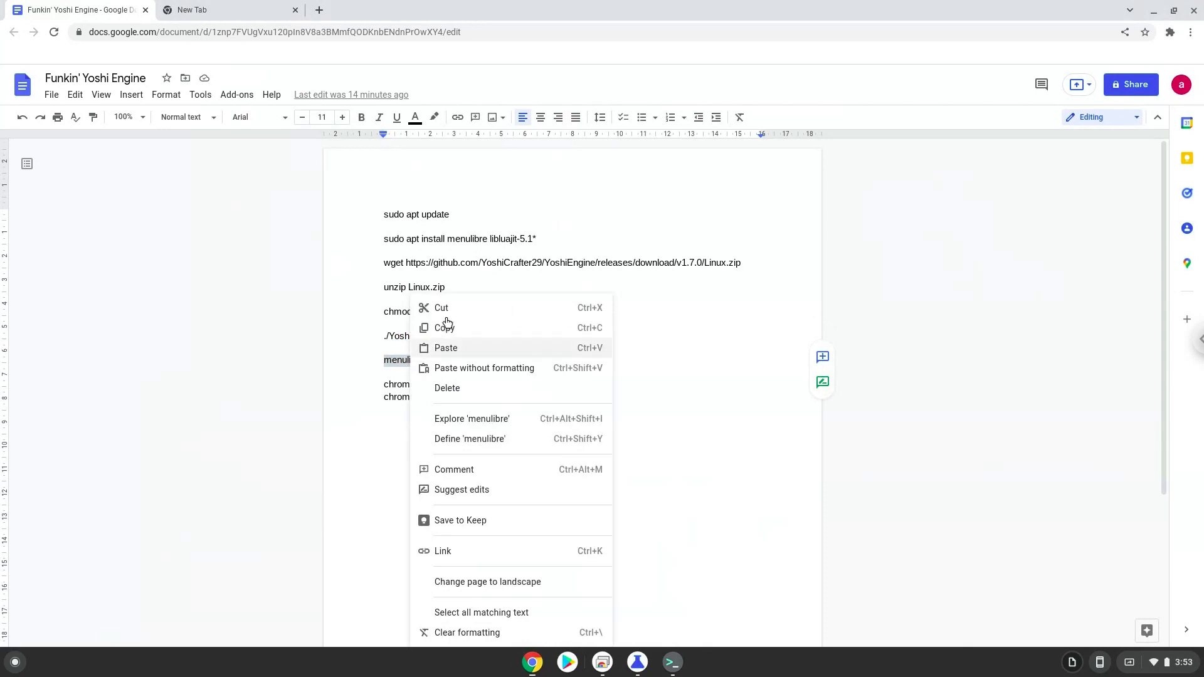
click(445, 326)
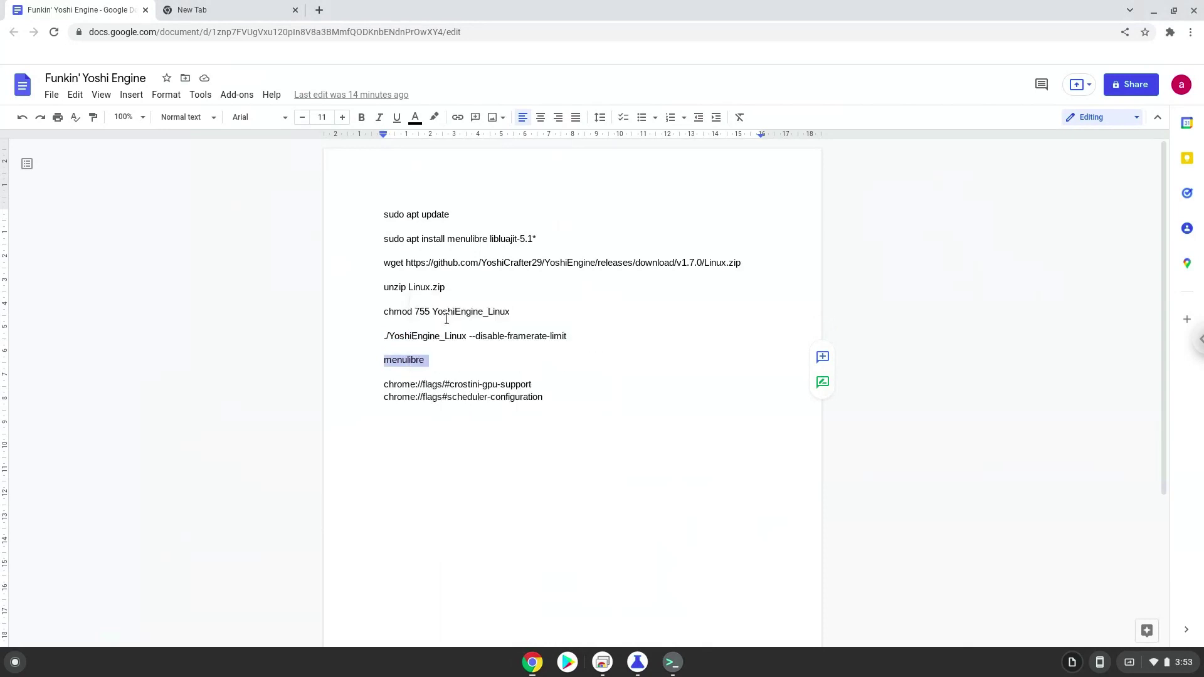
Paste 'menulibre' into the terminal and run it so the menu editor appears
click(671, 663)
key(ctrl+shift+v)
key(Return)
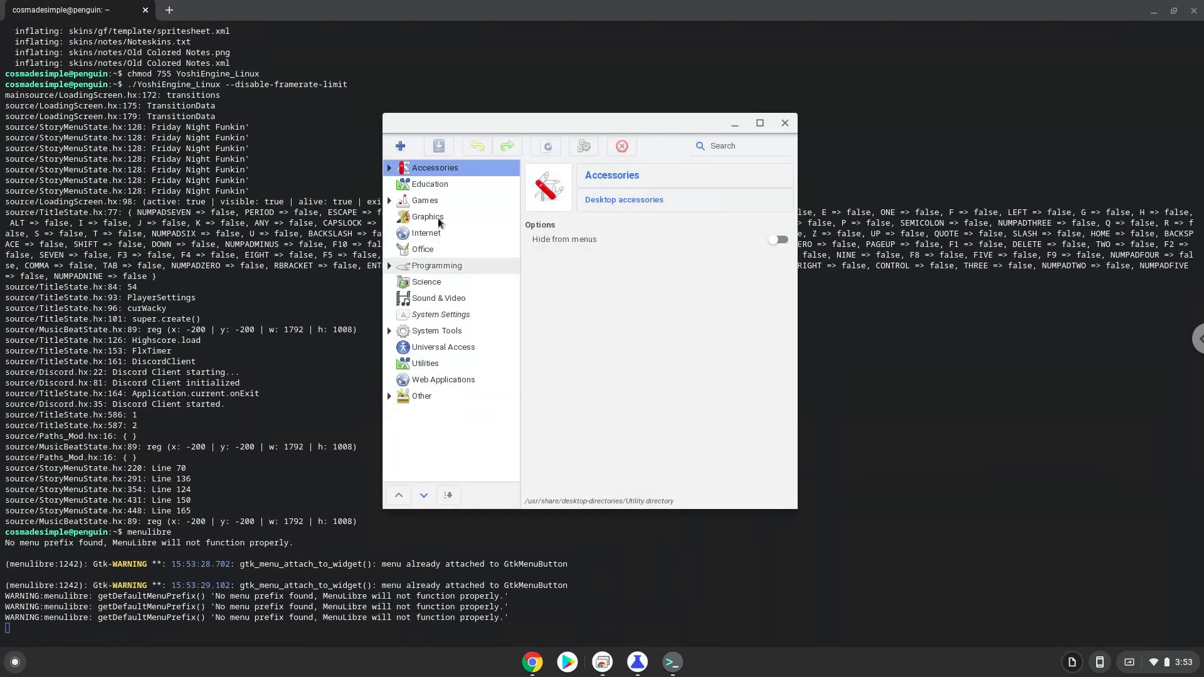
Add a new launcher under Games and name it Funkin' Yoshi
click(430, 203)
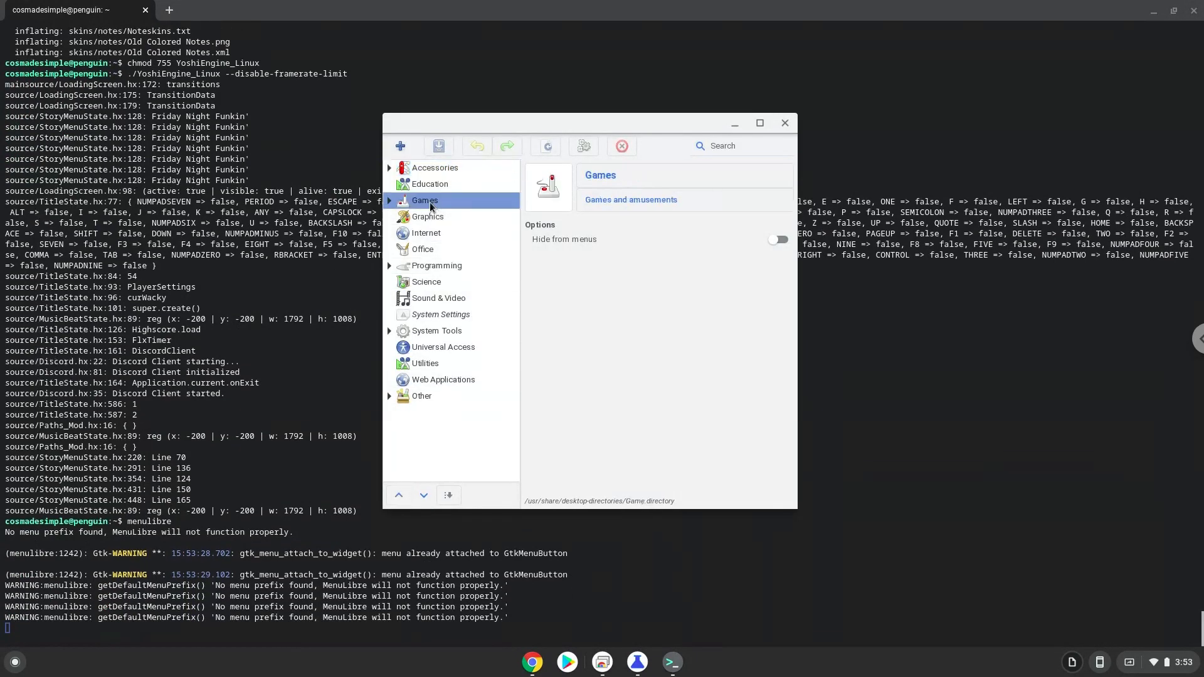
click(399, 146)
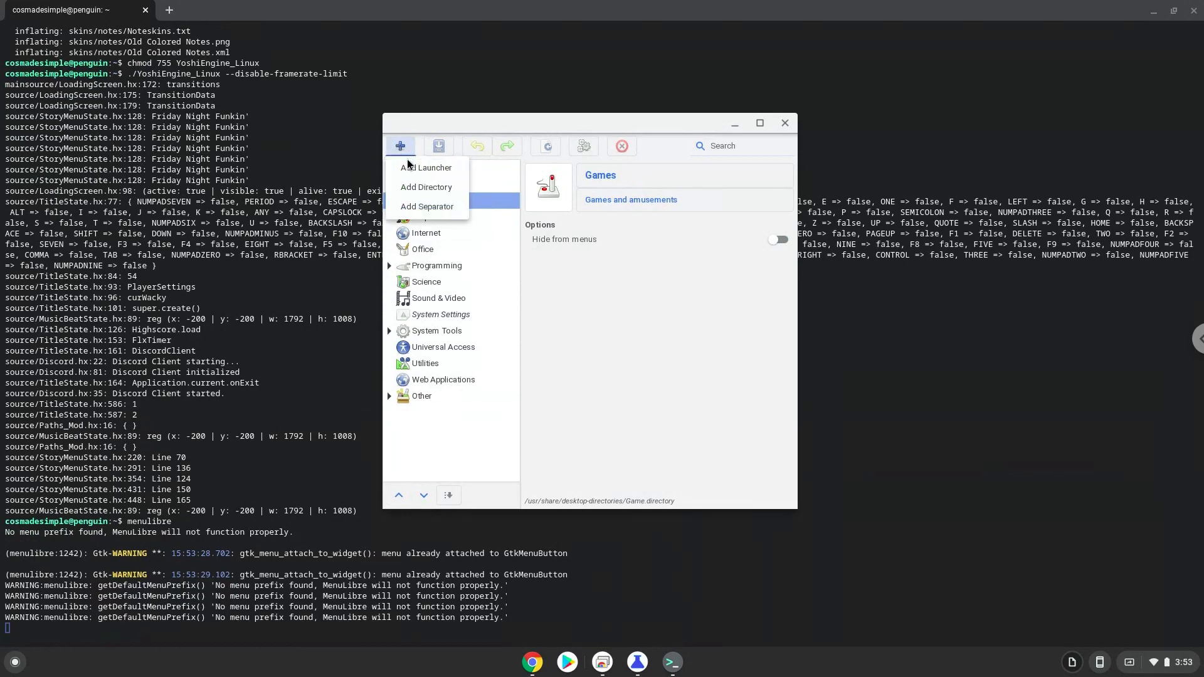
click(409, 167)
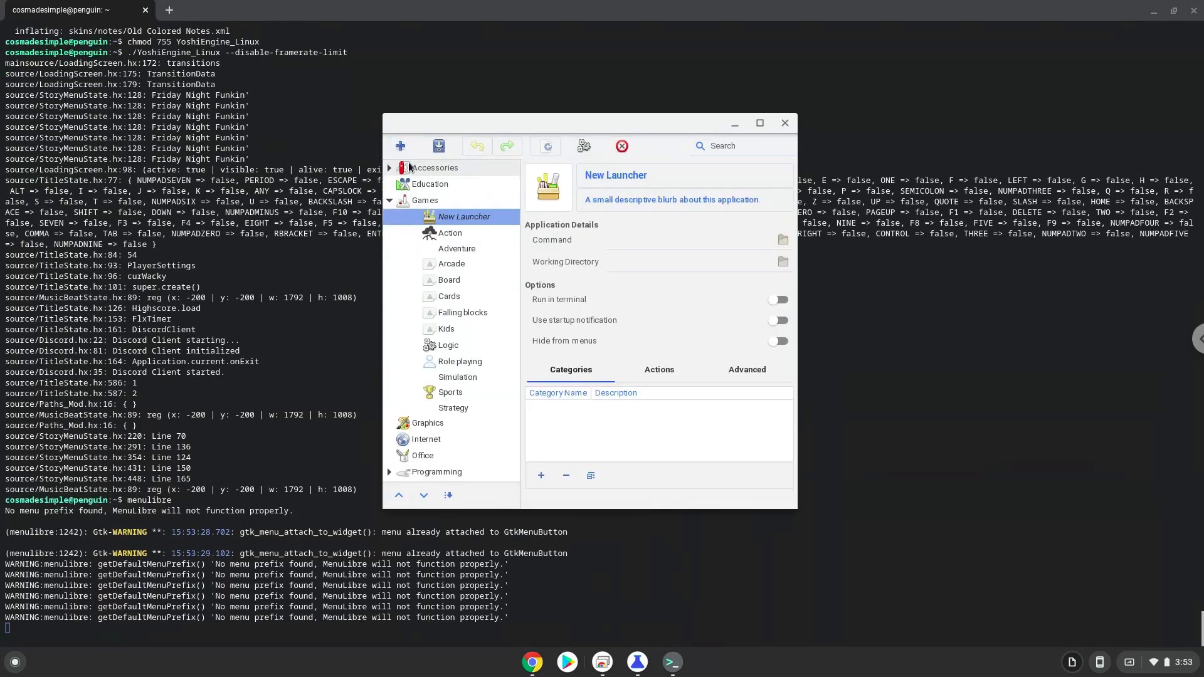
click(620, 179)
text(Funkin' Yoshi)
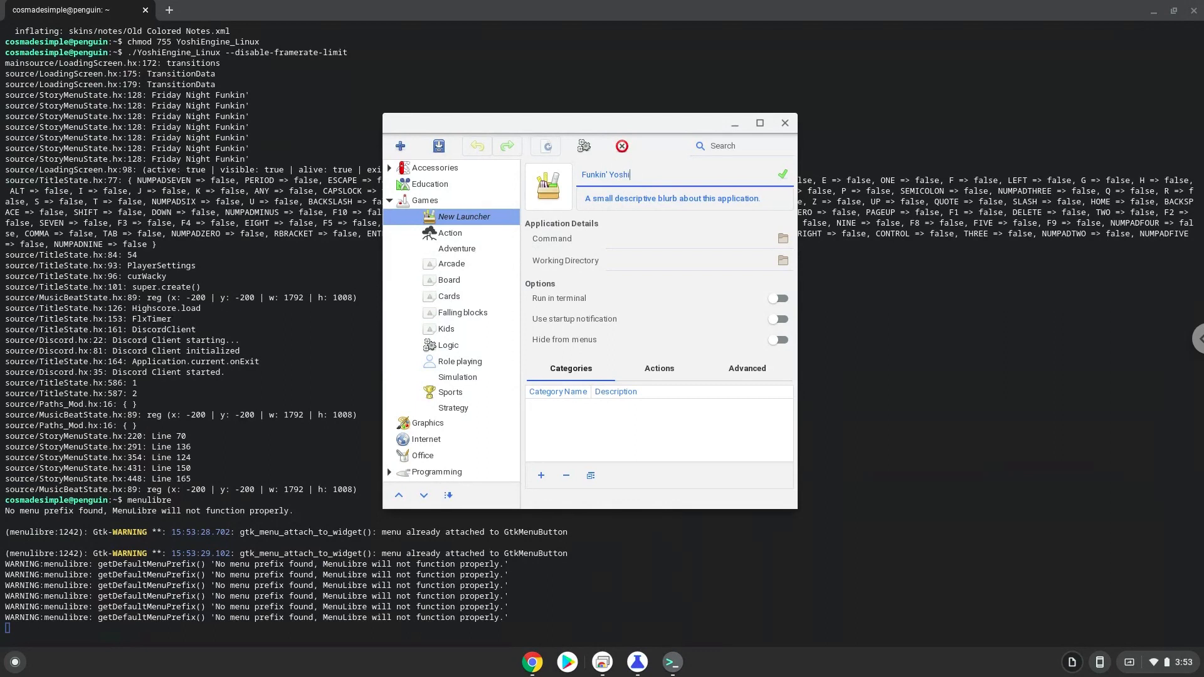
click(783, 175)
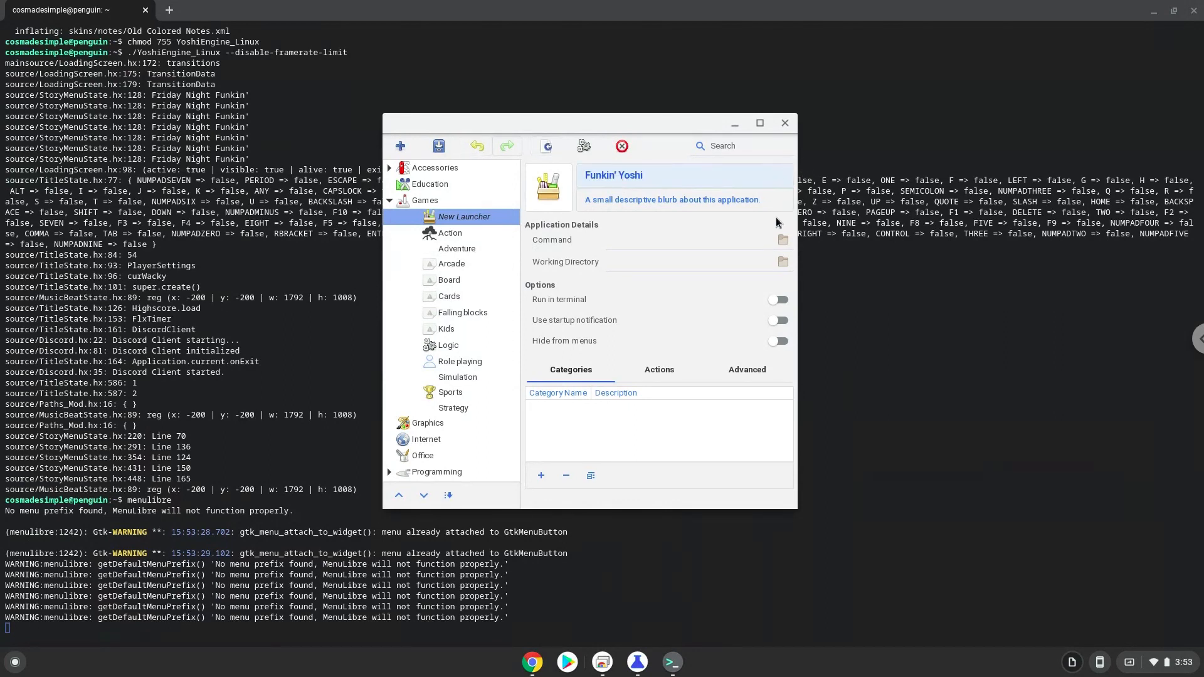
Set the launcher command to YoshiEngine_Linux from the home folder and save it
click(780, 242)
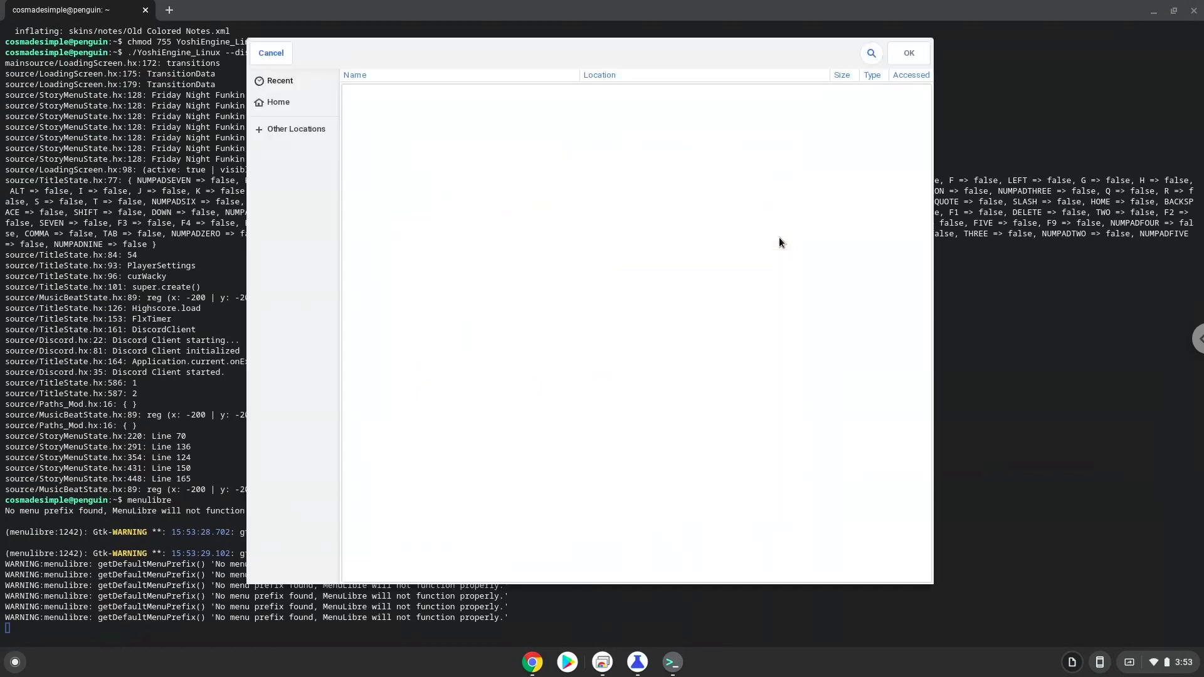
click(285, 104)
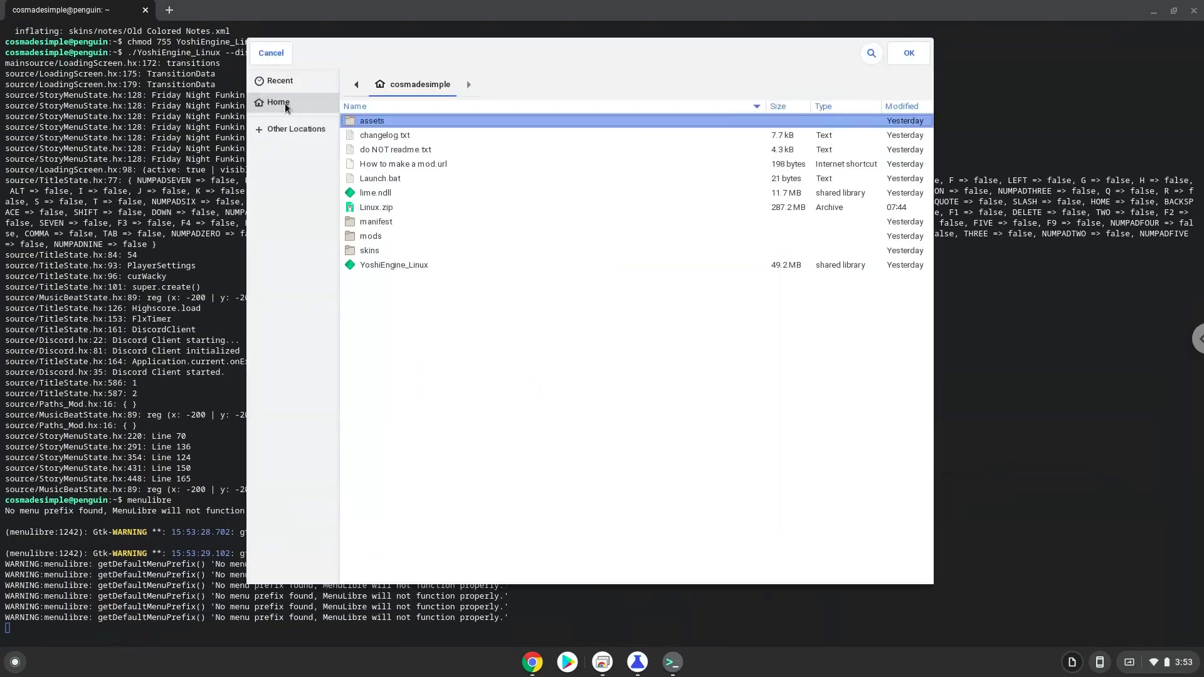
click(387, 266)
double_click(386, 266)
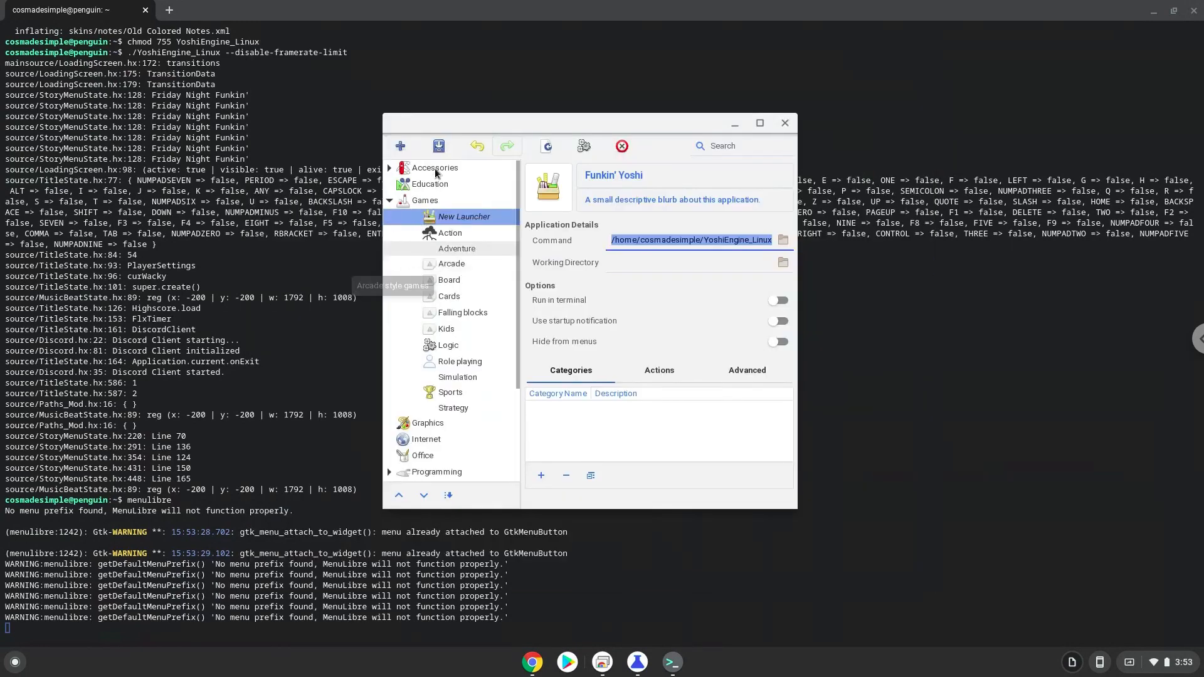
click(439, 148)
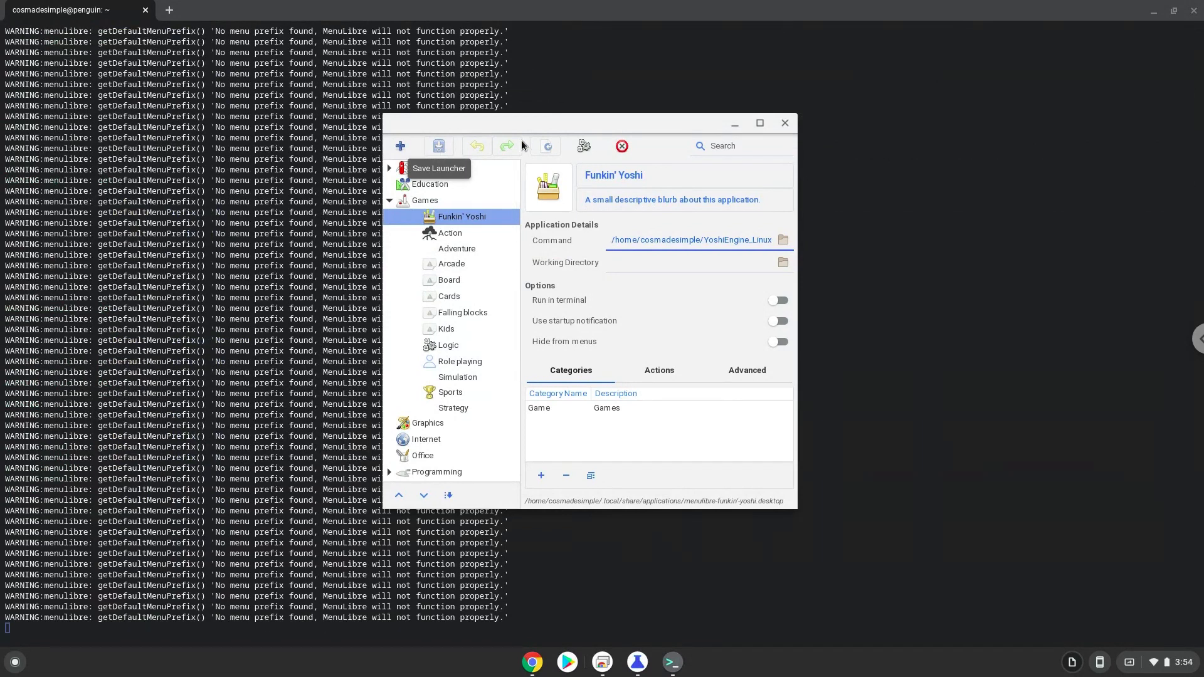
Close MenuLibre and the terminal, confirming Leave
click(782, 123)
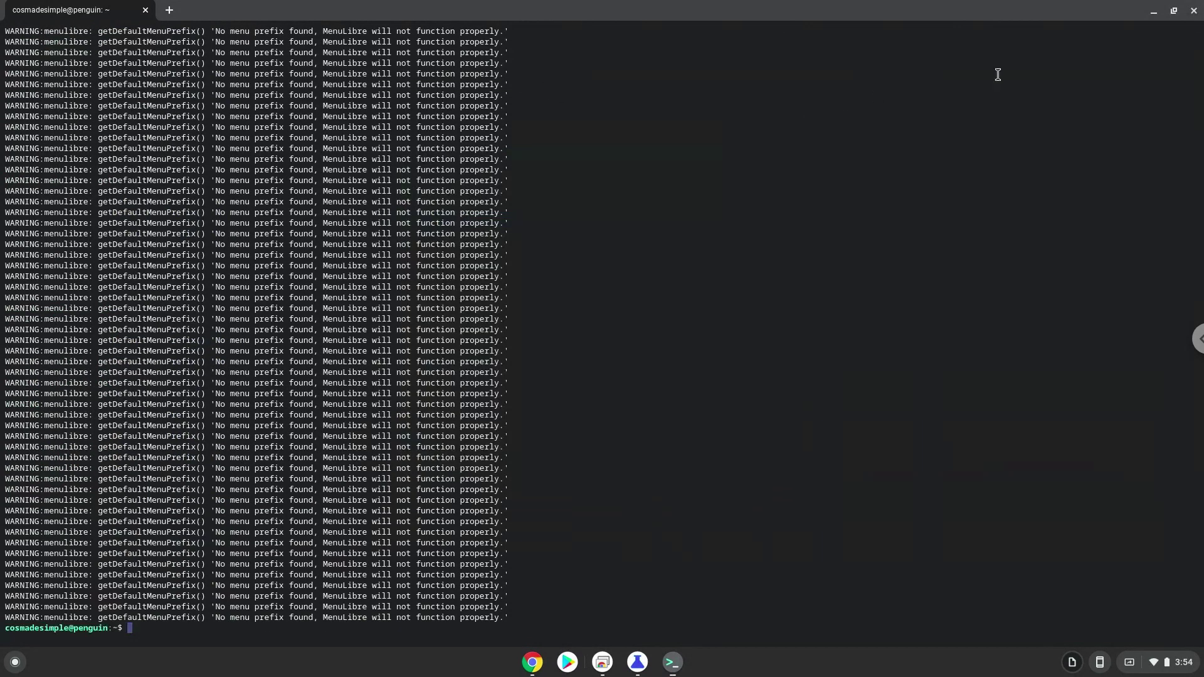
click(1194, 10)
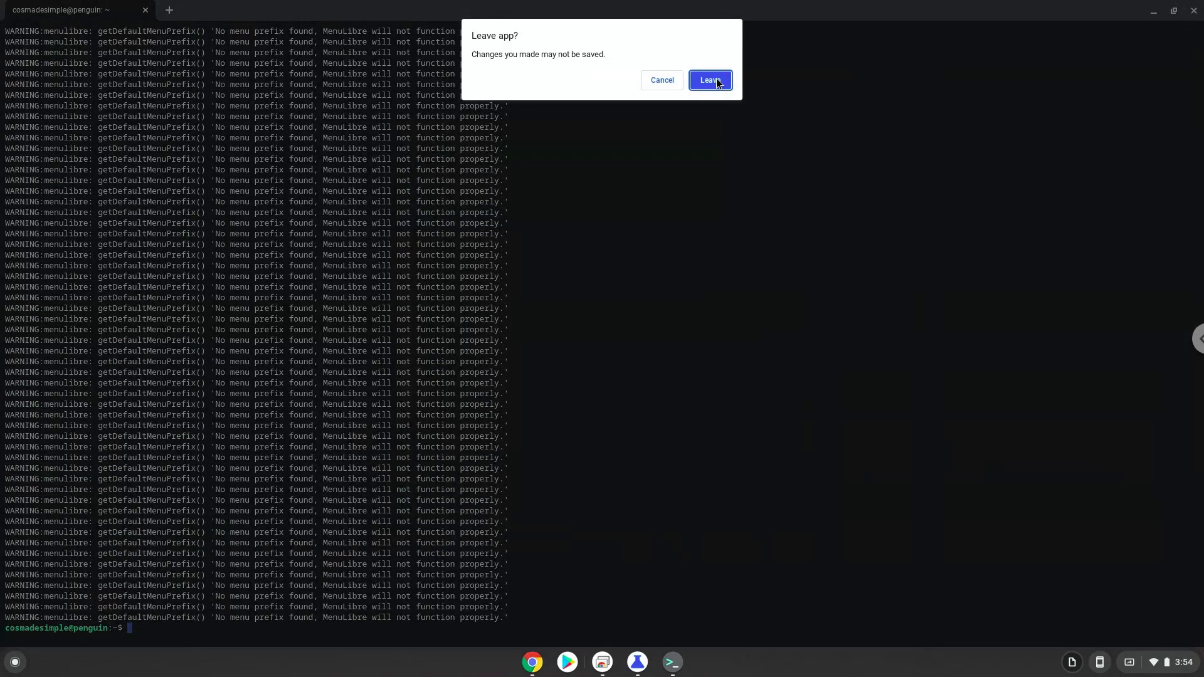
click(716, 81)
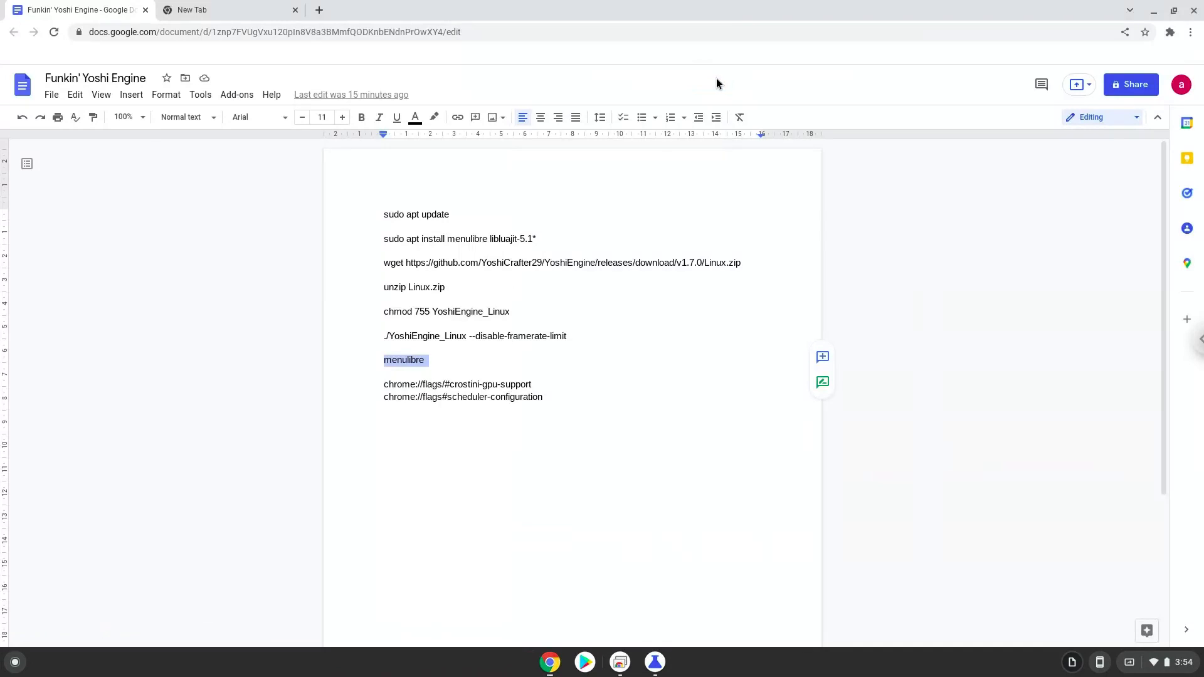
Show the full app grid, check the Linux apps folder, then return to the full grid
click(15, 660)
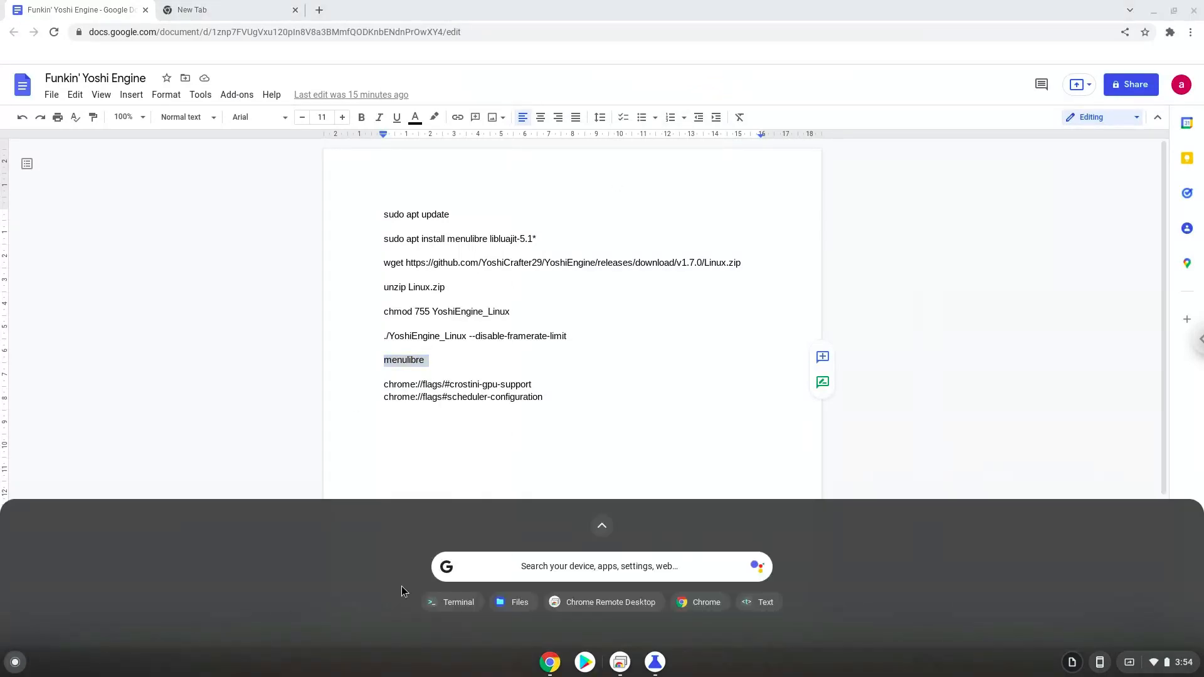
click(606, 525)
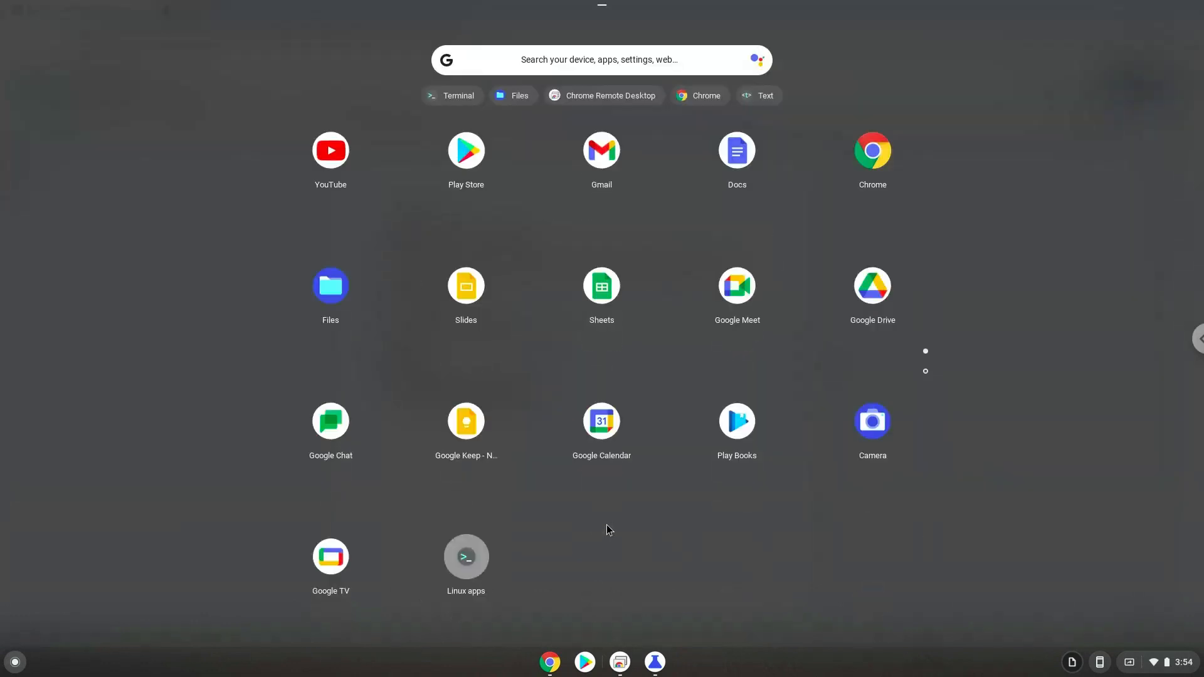
click(467, 559)
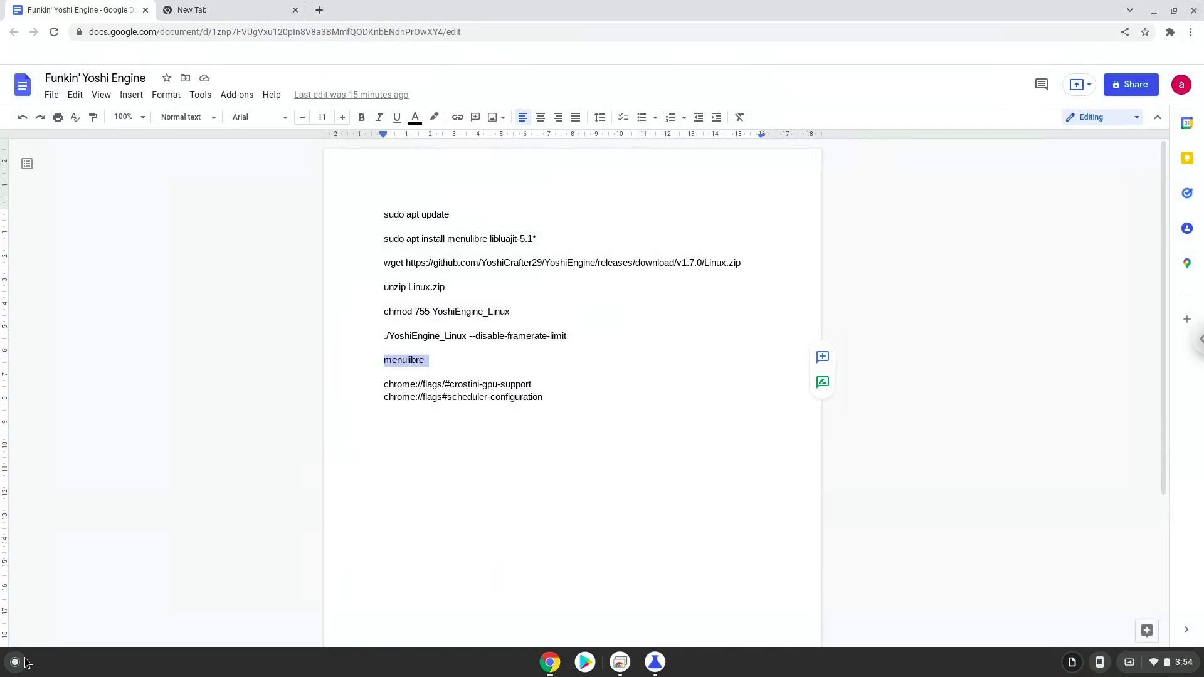
click(23, 662)
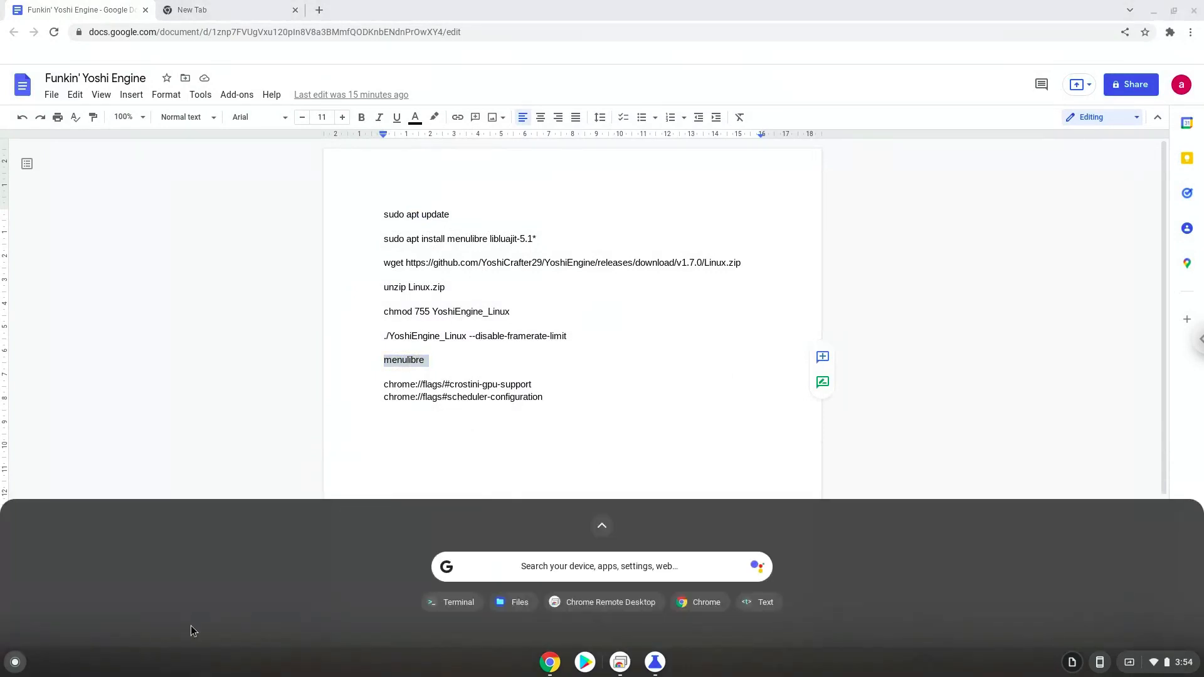
click(605, 530)
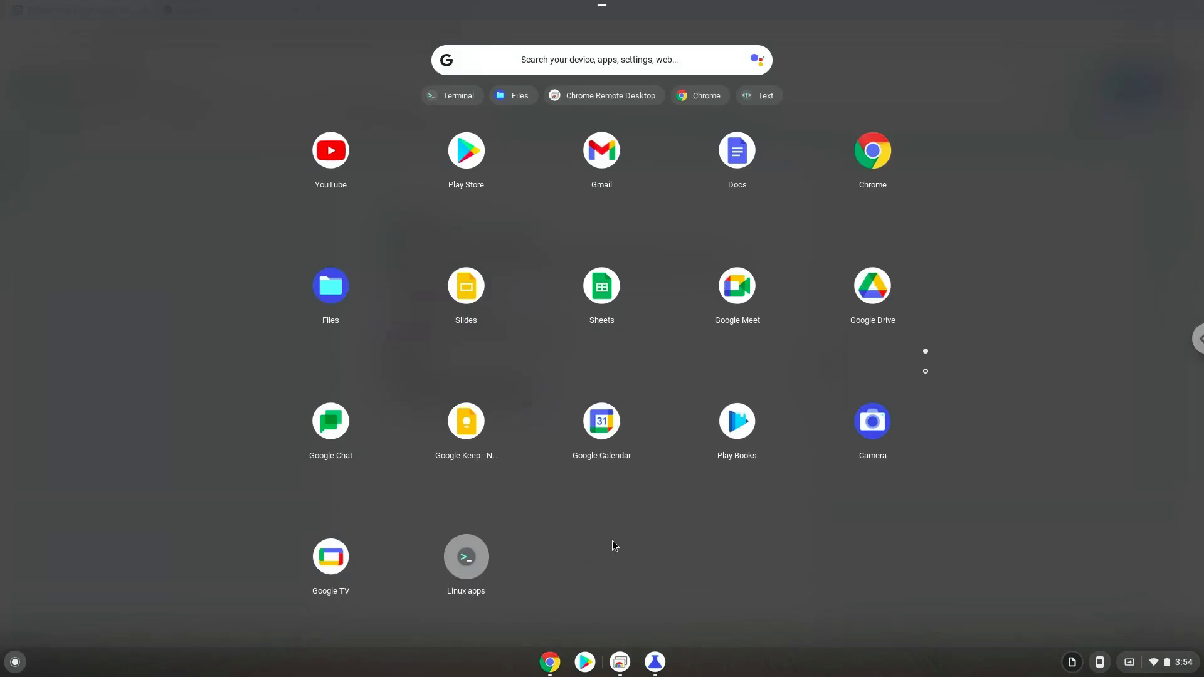